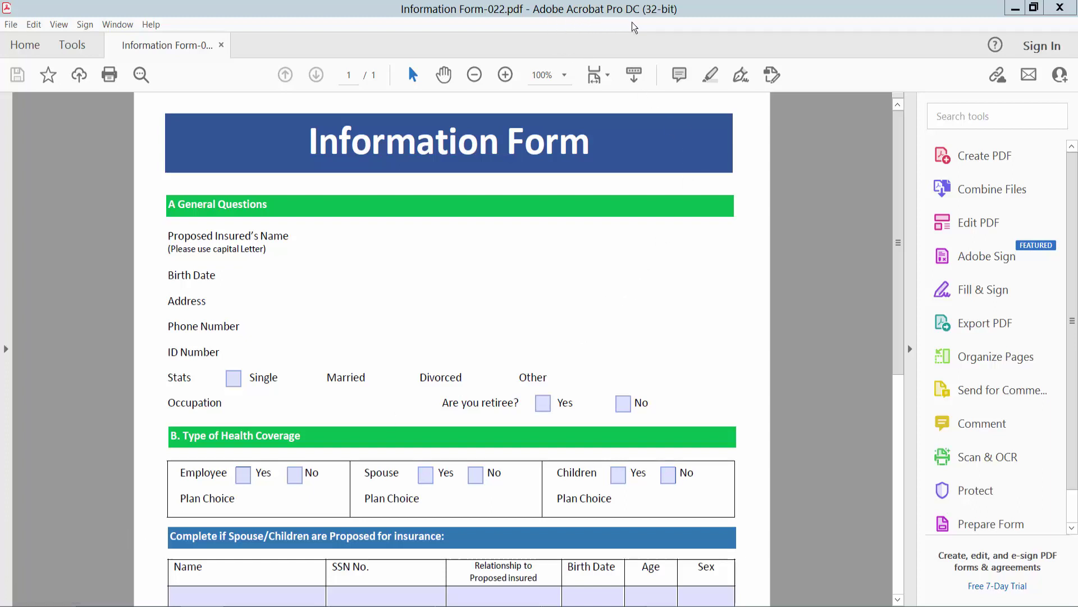
Bring the Acrobat window showing Information Form-022.pdf into focus
left_click(365, 303)
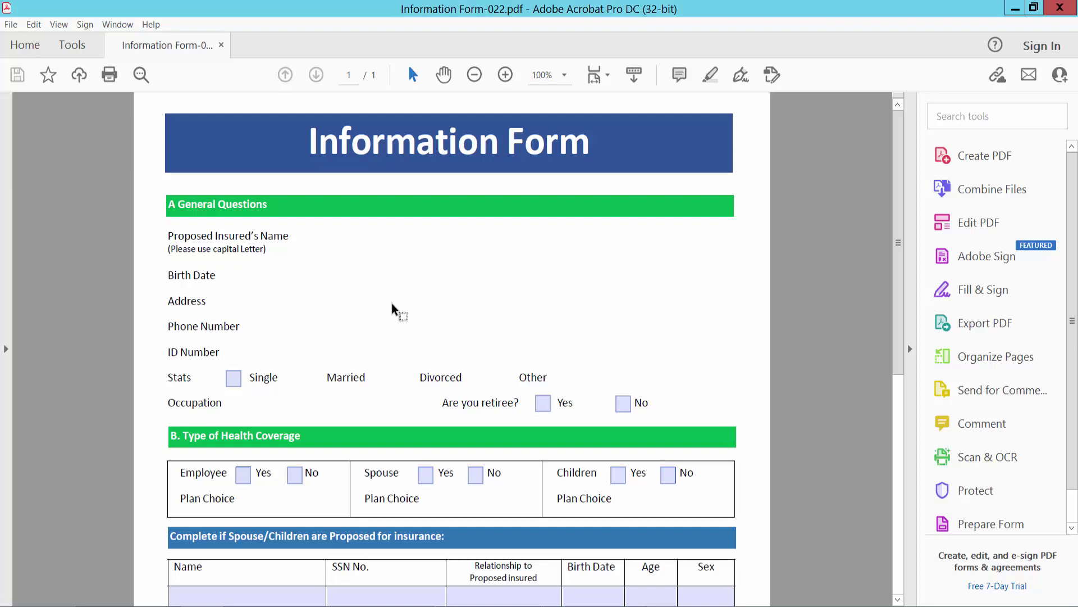
Open the Prepare Form tool from the Tools page for Information Form-022.pdf
left_click(72, 50)
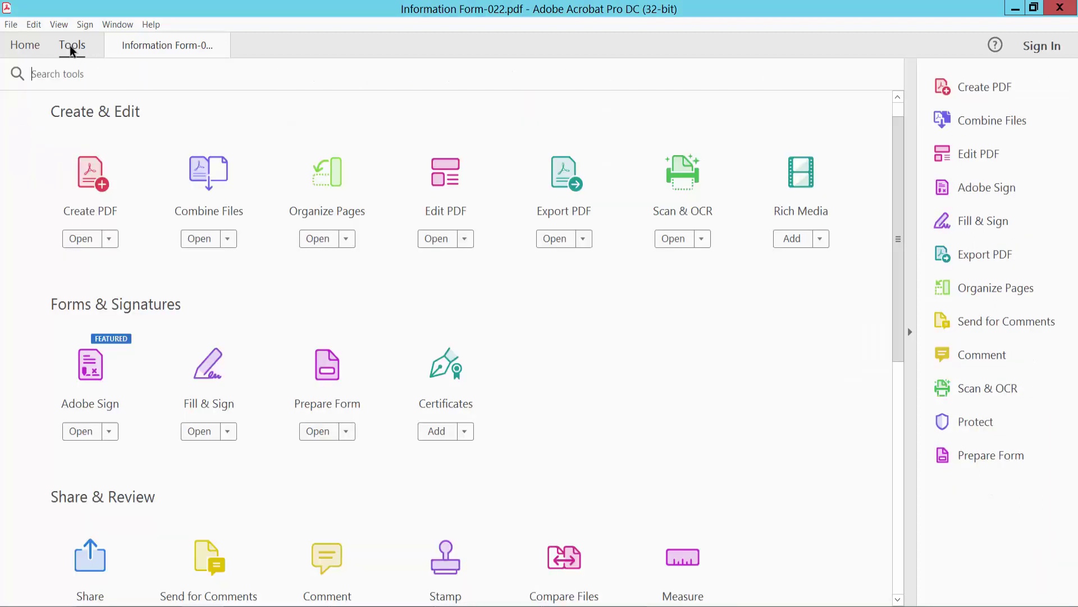
scroll(394, 284, "down", 2)
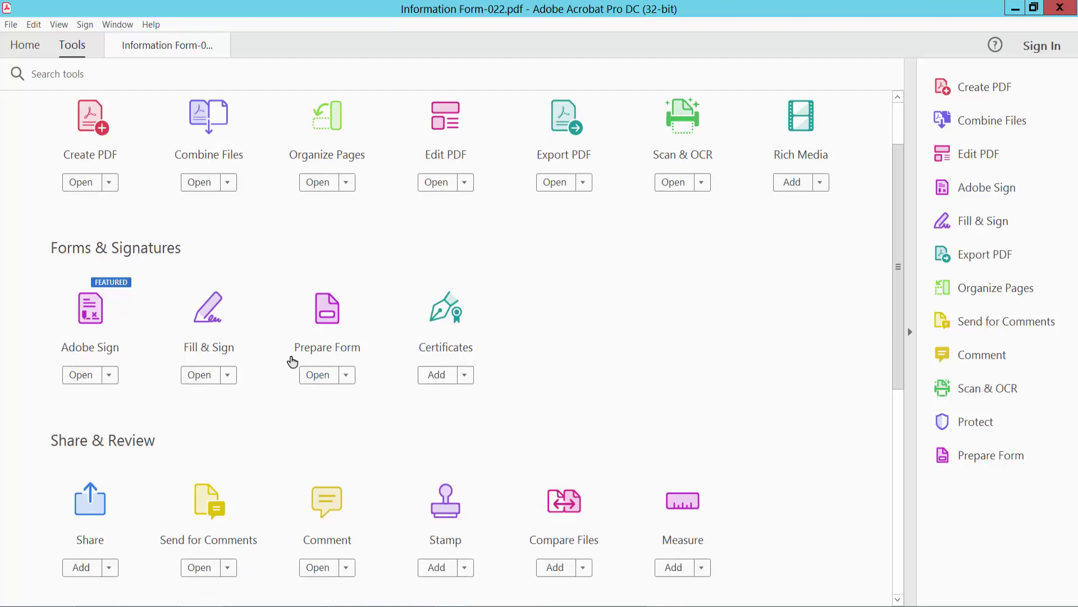
left_click(321, 318)
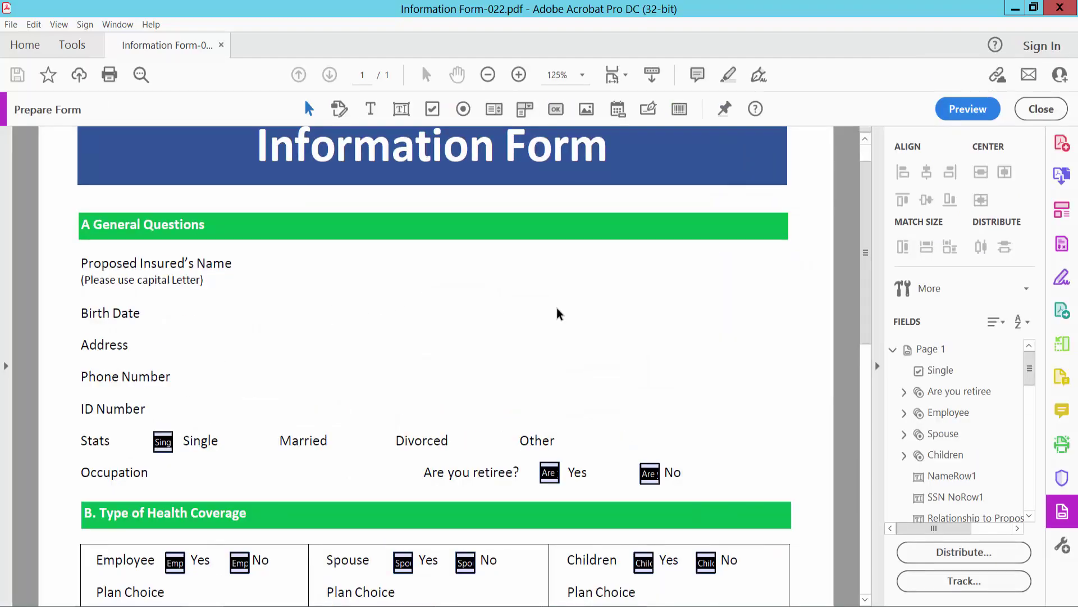
scroll(520, 184, "up", 1)
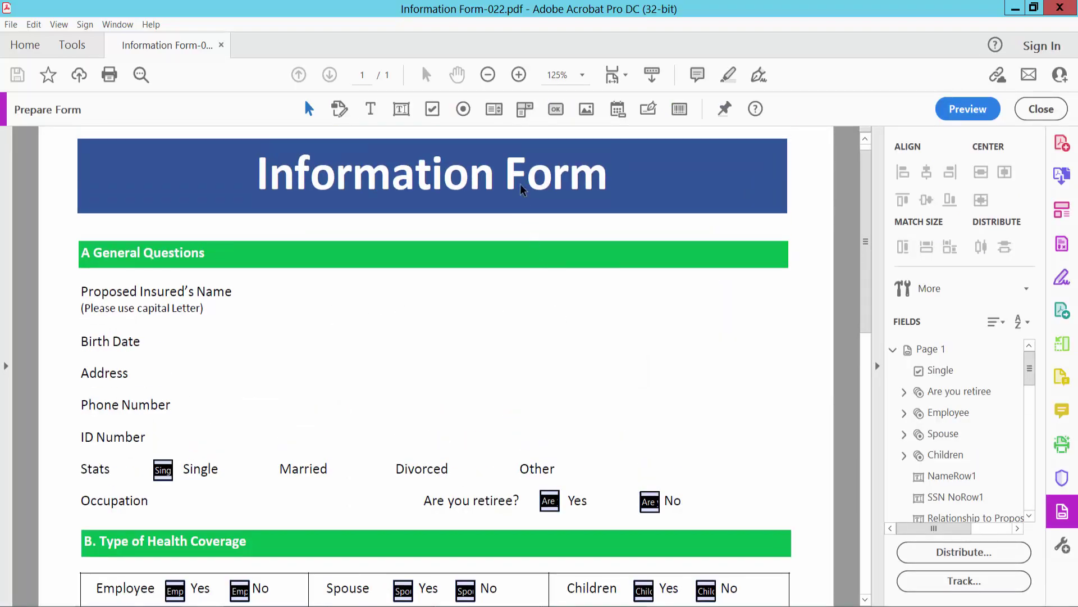
Draw a dropdown field beside Birth Date and open its properties
left_click(524, 110)
left_click_drag(297, 310, 478, 378)
right_click(395, 323)
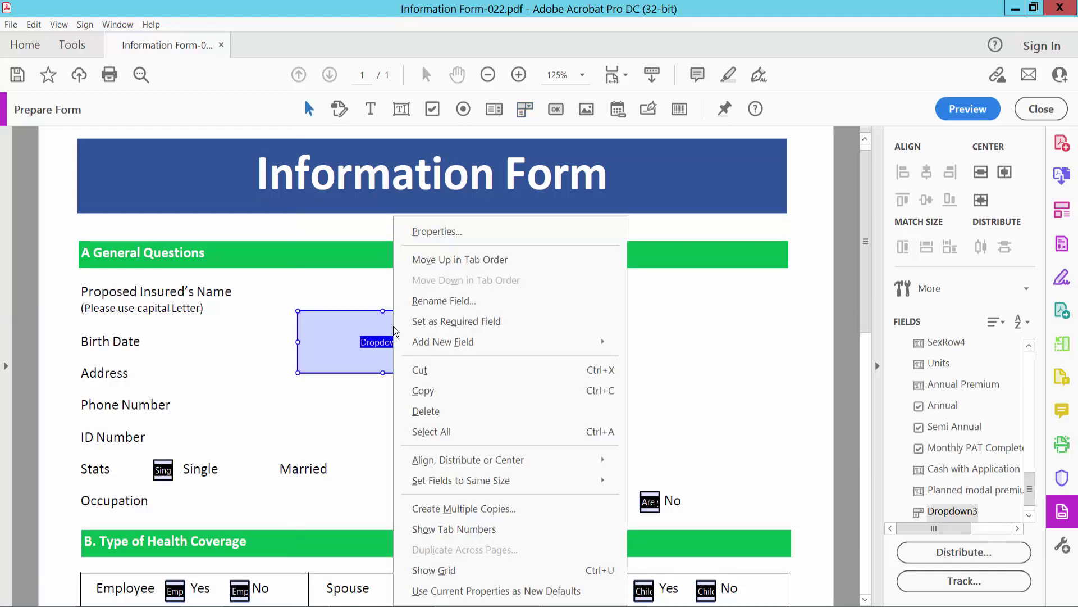
left_click(436, 232)
On the General tab, keep Dropdown3 Visible with 0-degree orientation
left_click(602, 149)
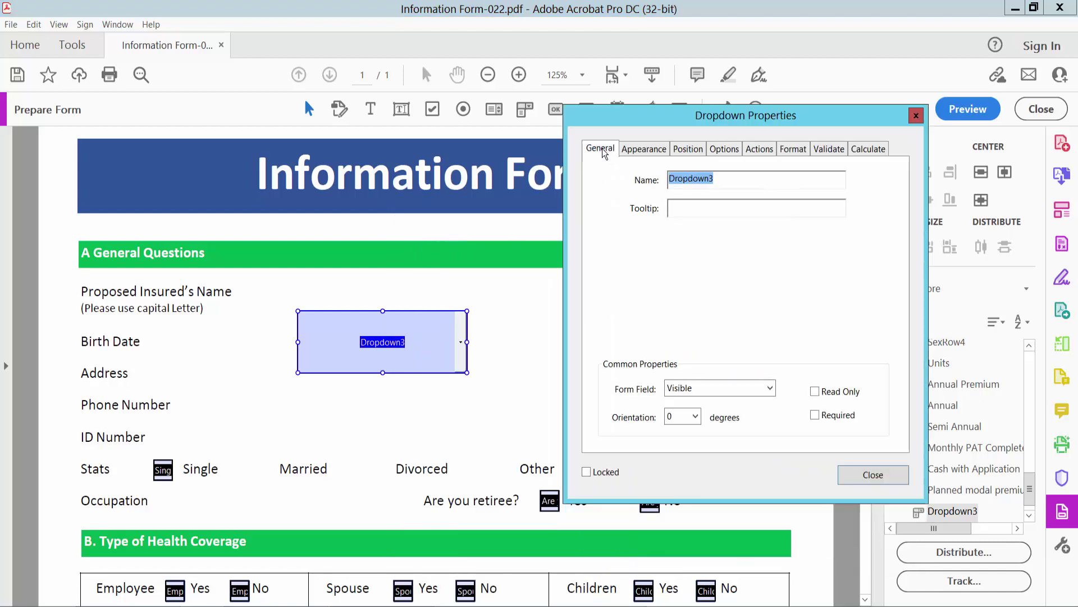
left_click(745, 178)
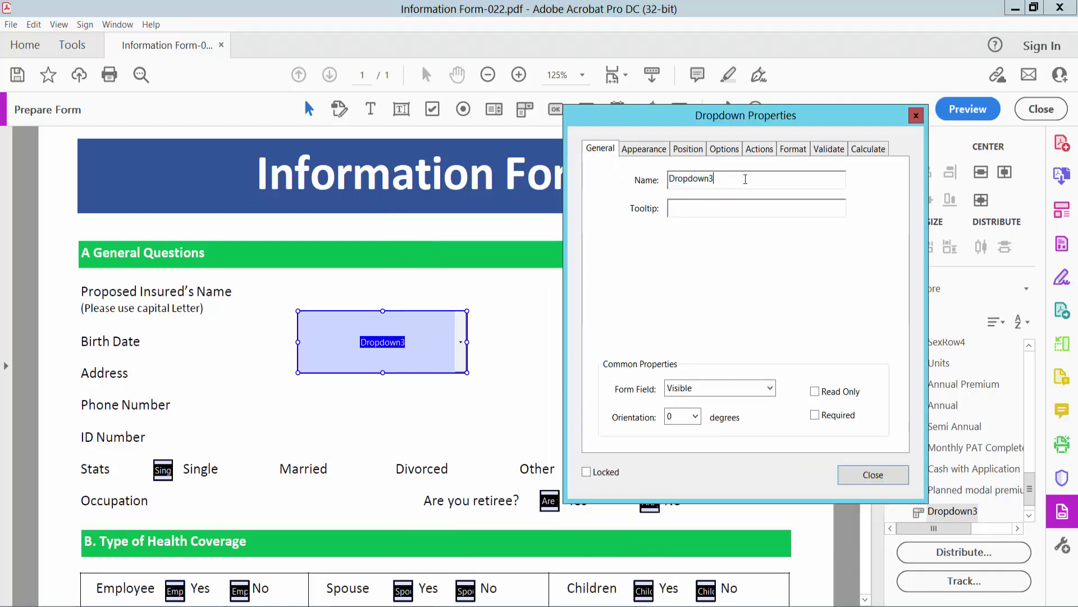
left_click(755, 387)
left_click(813, 365)
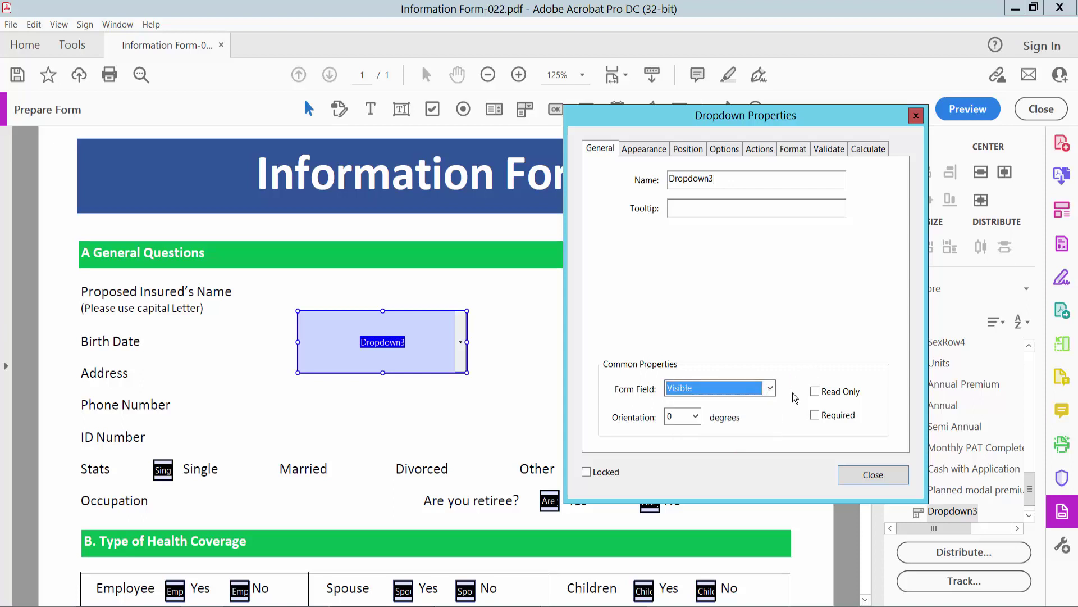
left_click(695, 416)
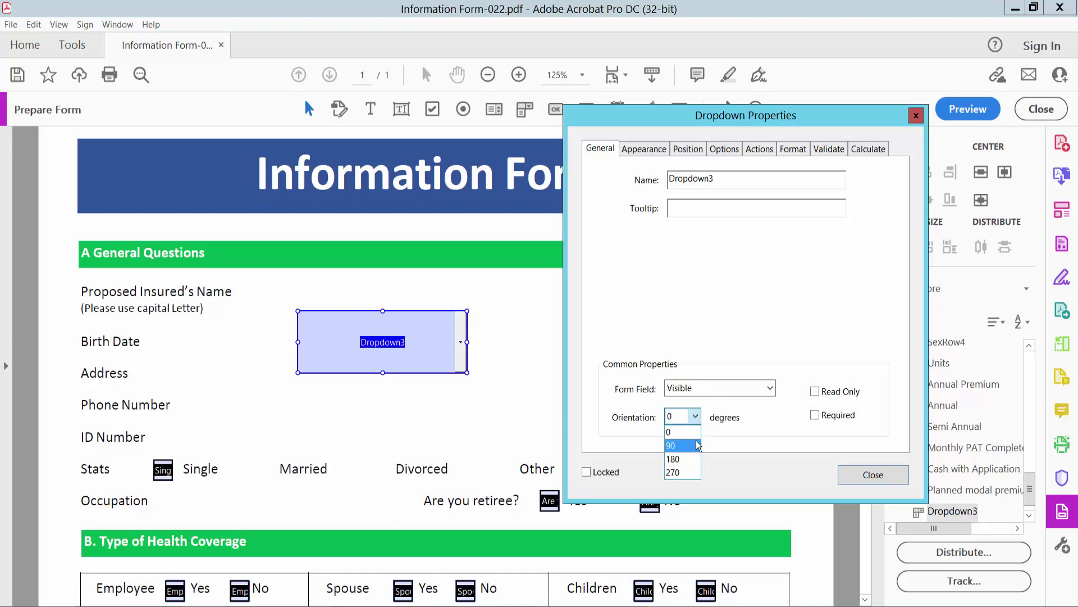
left_click(761, 426)
Give Dropdown3 a blue, Medium, Solid border with no fill colour
left_click(643, 150)
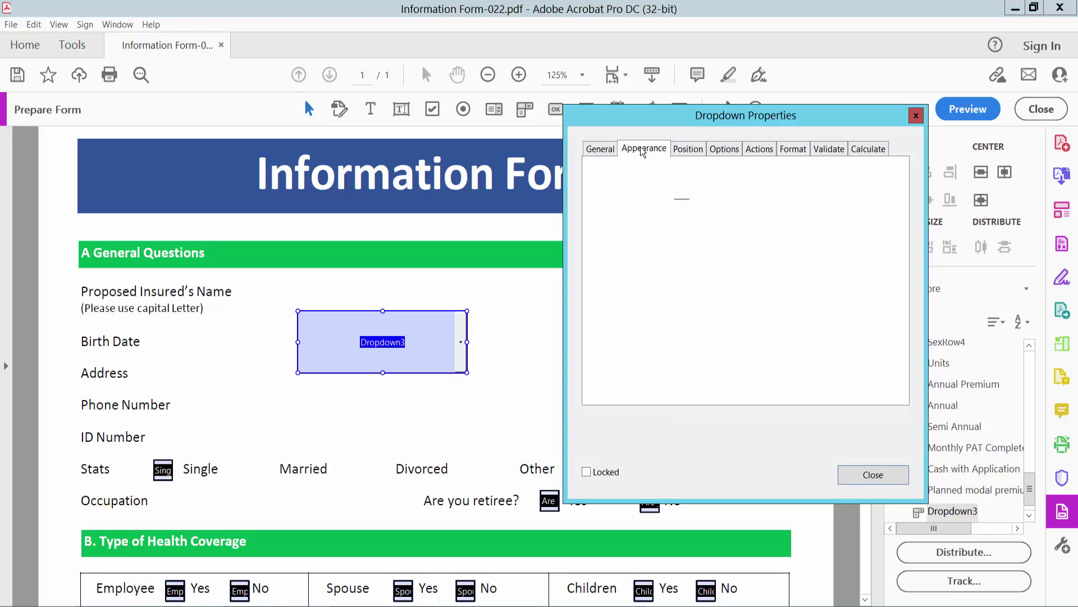
left_click(682, 204)
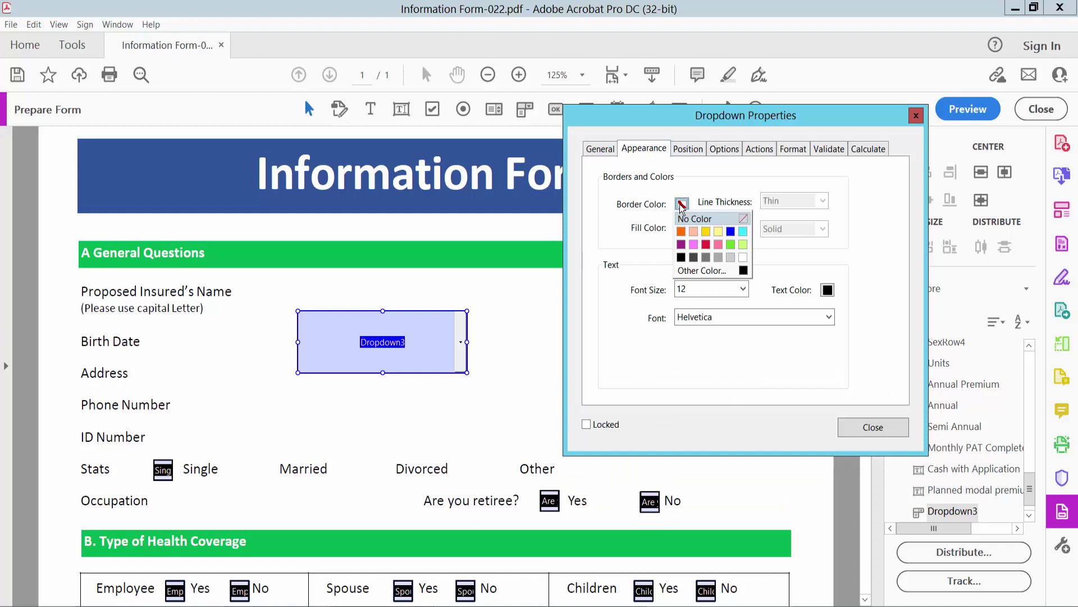
left_click(731, 231)
left_click(822, 201)
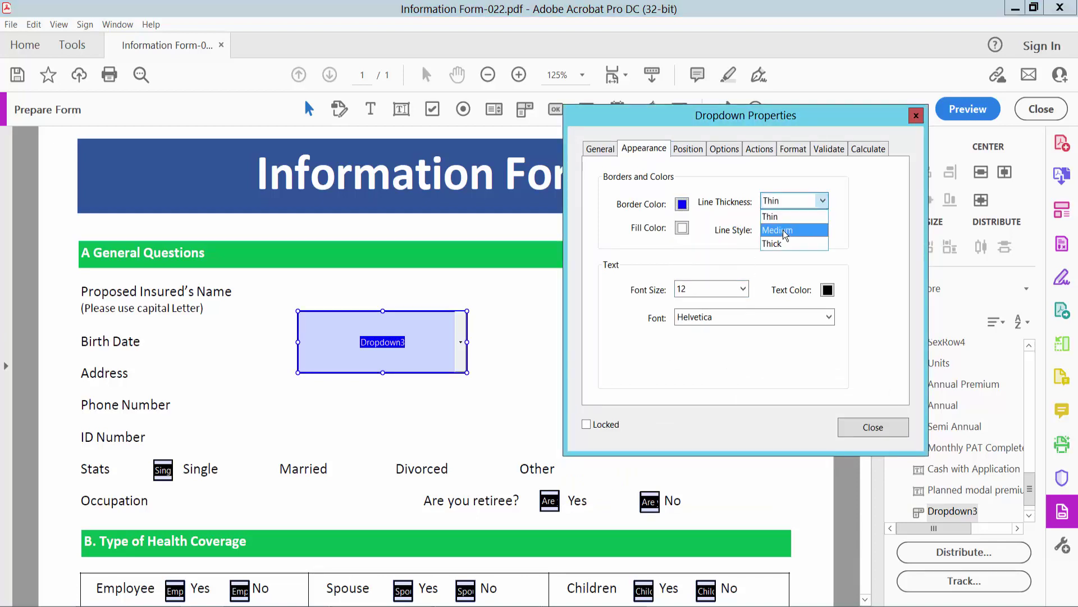
left_click(784, 232)
left_click(683, 229)
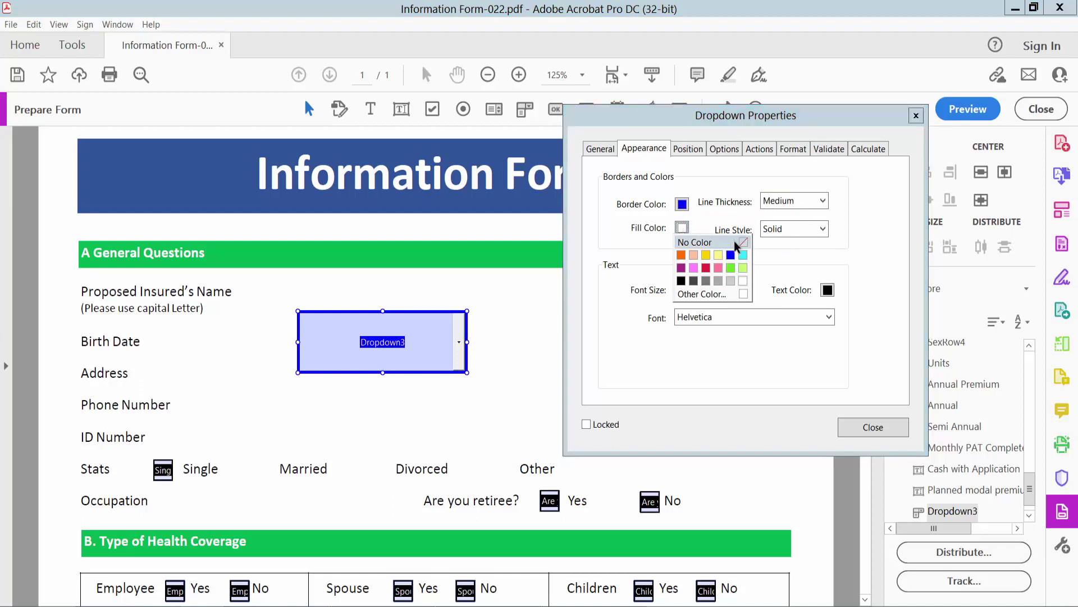
left_click(733, 241)
left_click(823, 231)
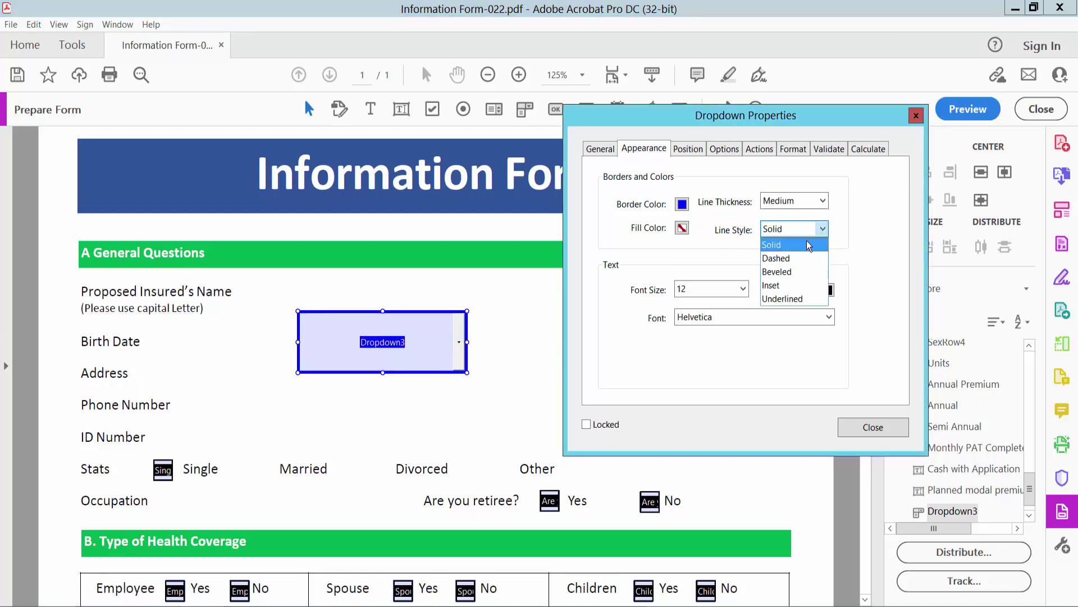
left_click(809, 242)
Set Dropdown3's text to Auto font size, Times Bold, black colour
left_click(743, 289)
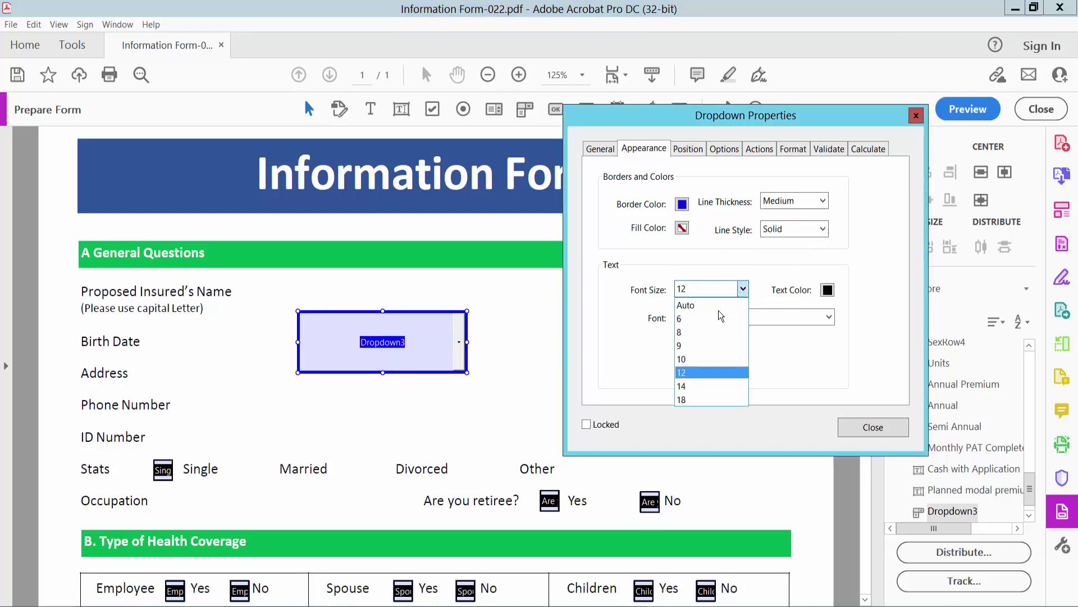
left_click(695, 306)
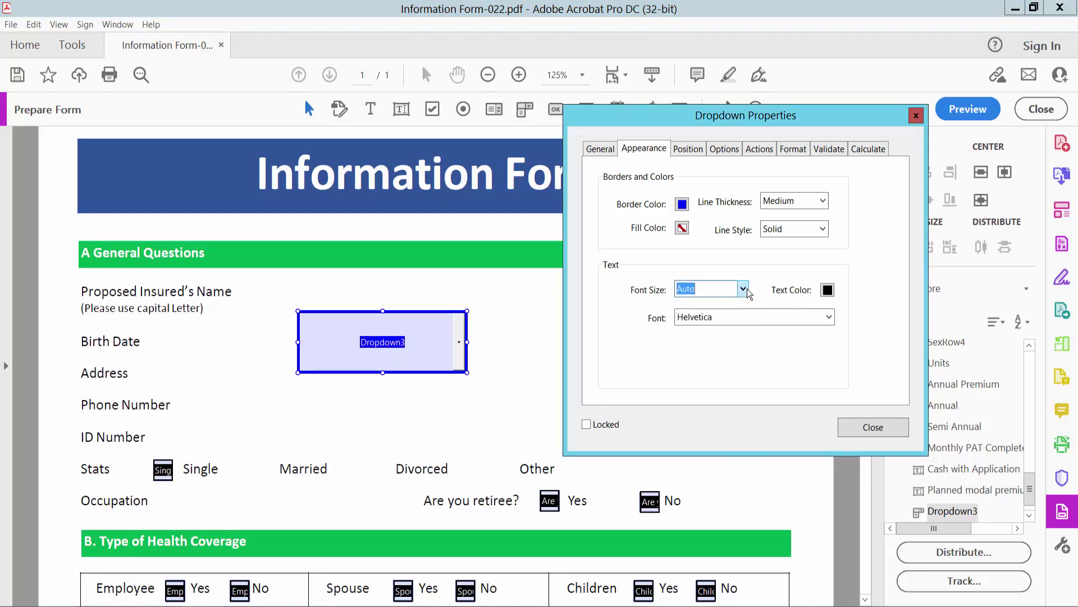
left_click(743, 288)
left_click(758, 366)
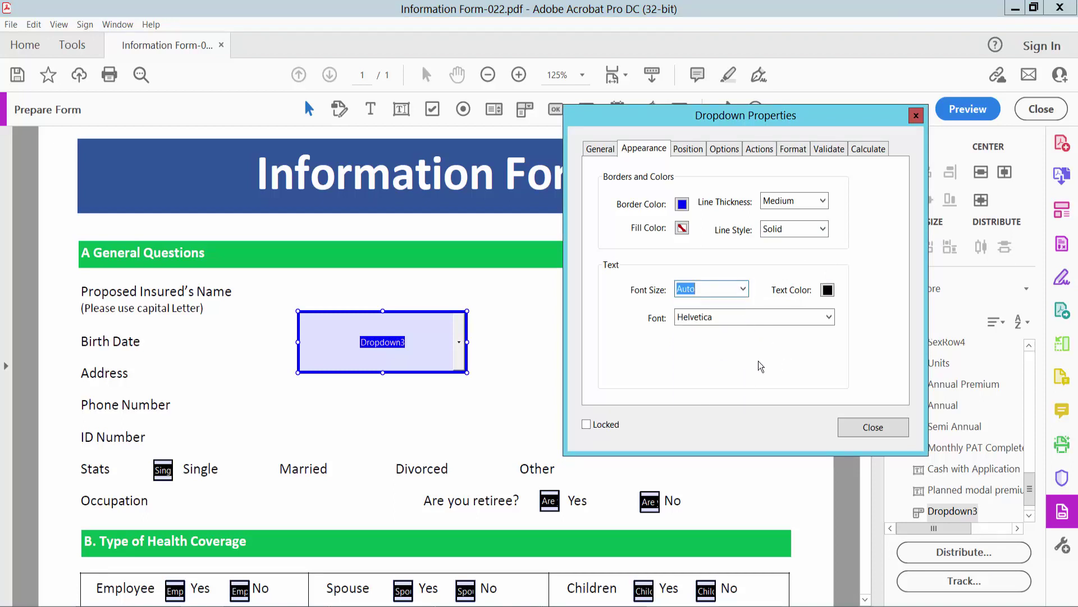
left_click(828, 318)
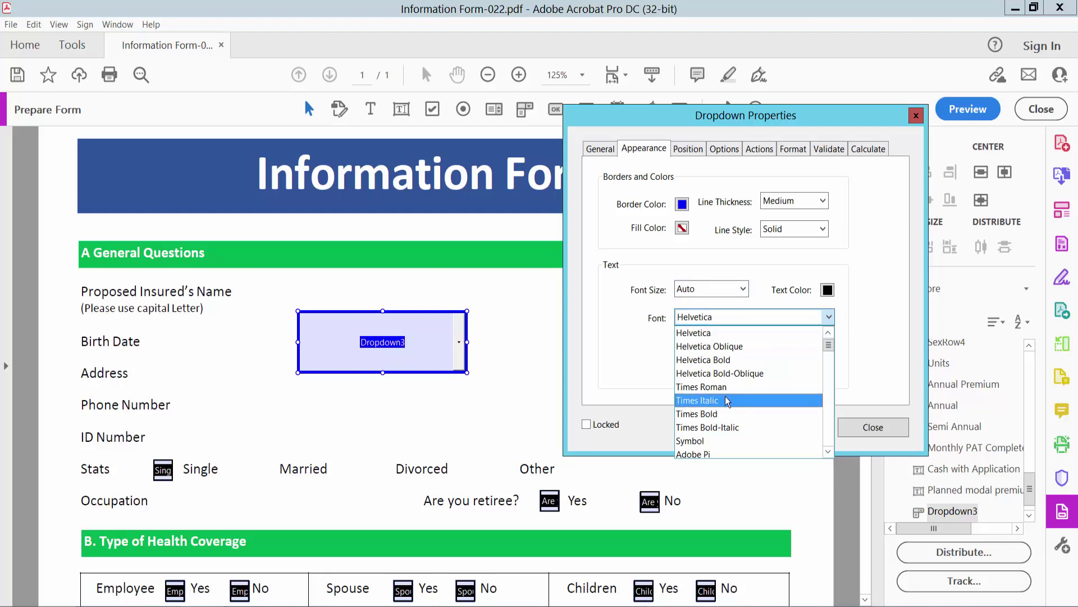
left_click(709, 412)
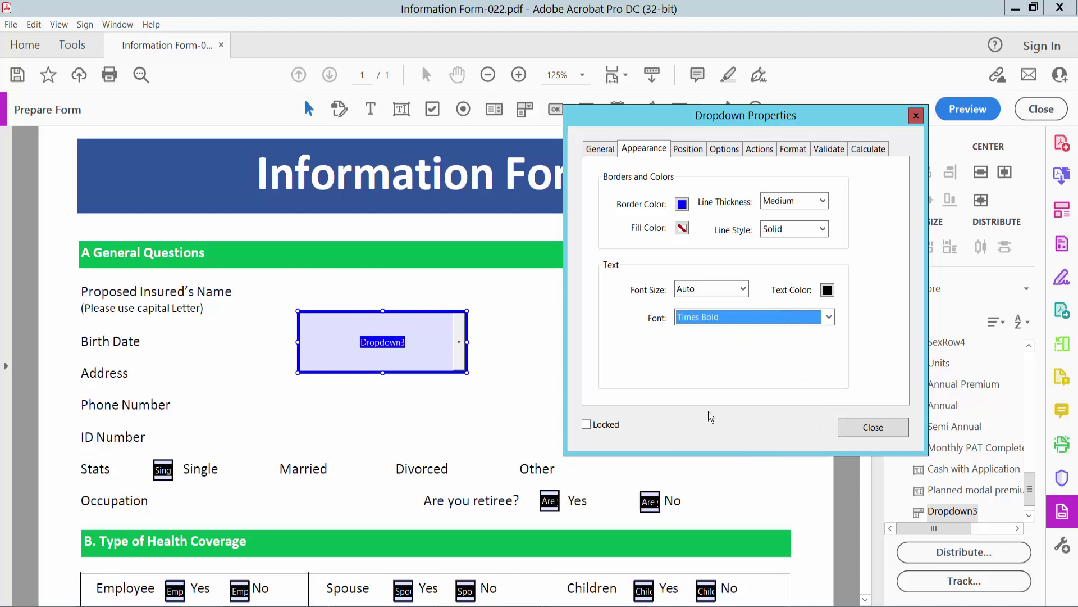
left_click(828, 291)
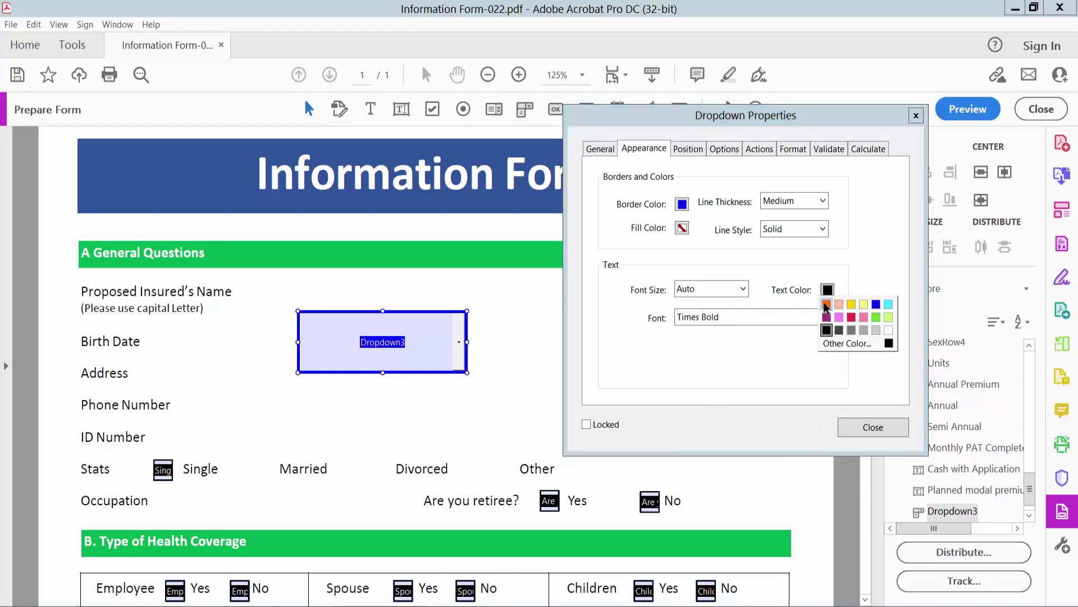
left_click(785, 264)
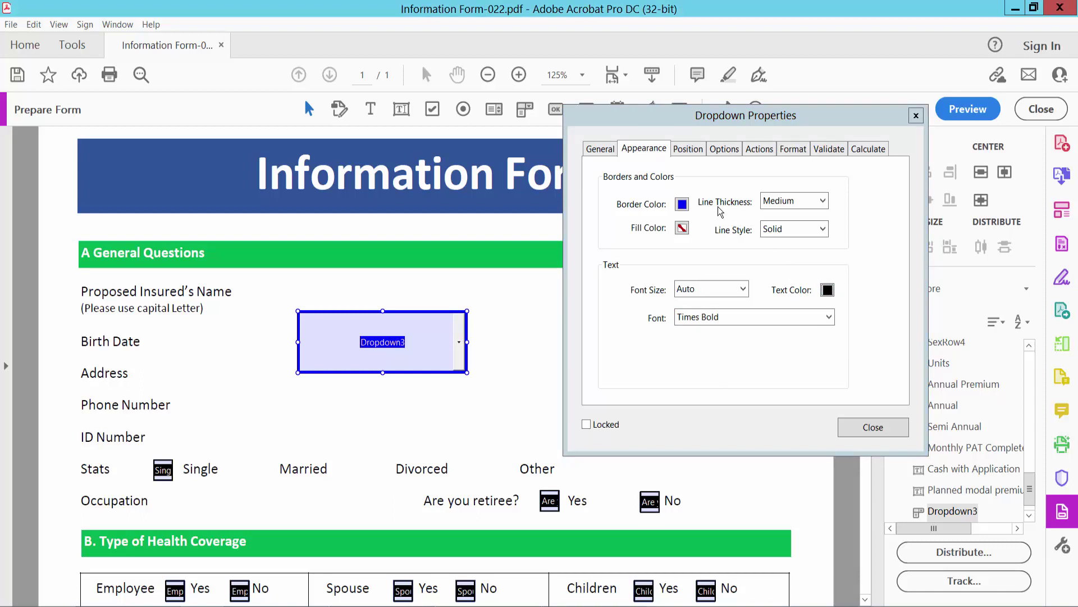
Set Dropdown3's Left position to 2.625 in and its width to 1.75 in
left_click(695, 150)
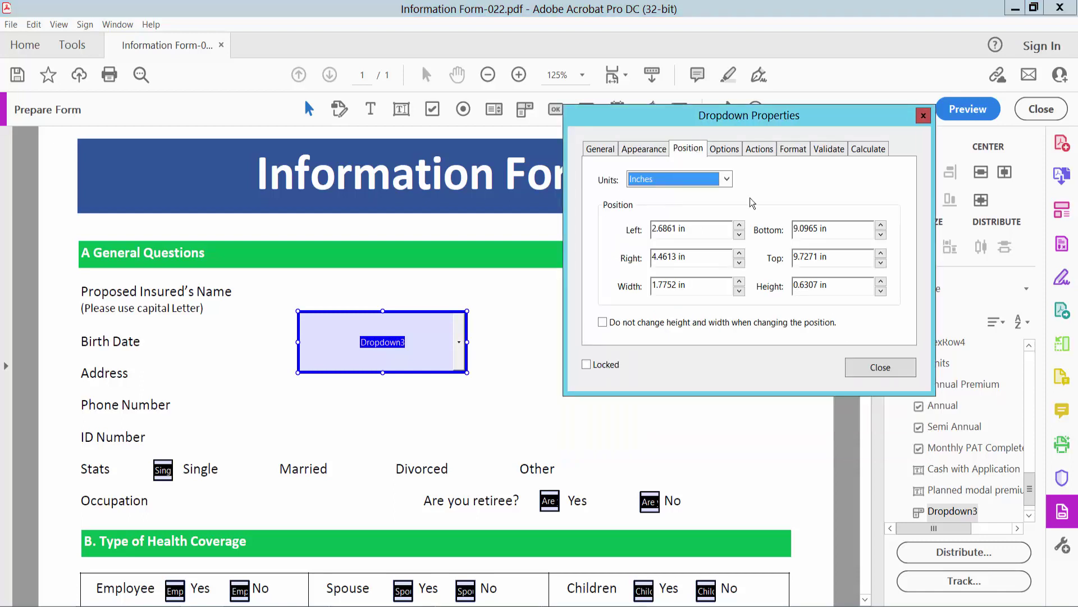
left_click(740, 235)
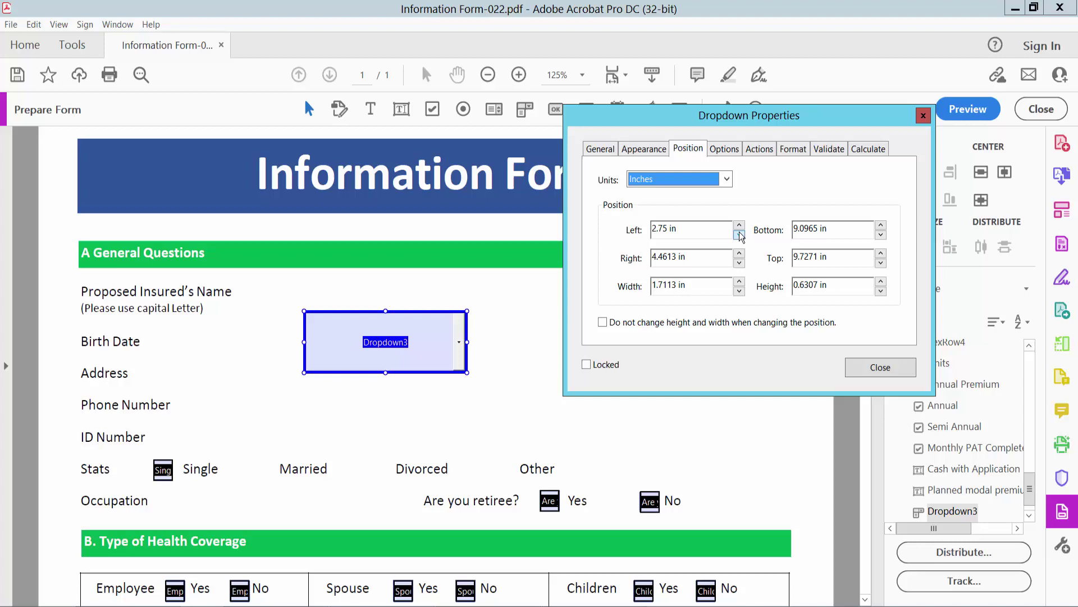
left_click(739, 235)
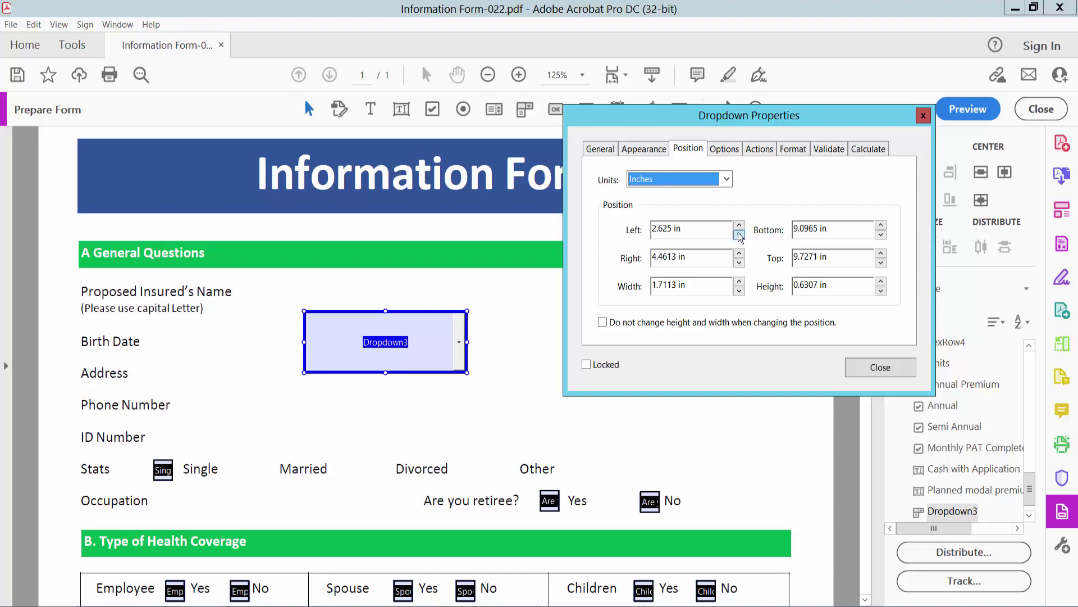
left_click(739, 290)
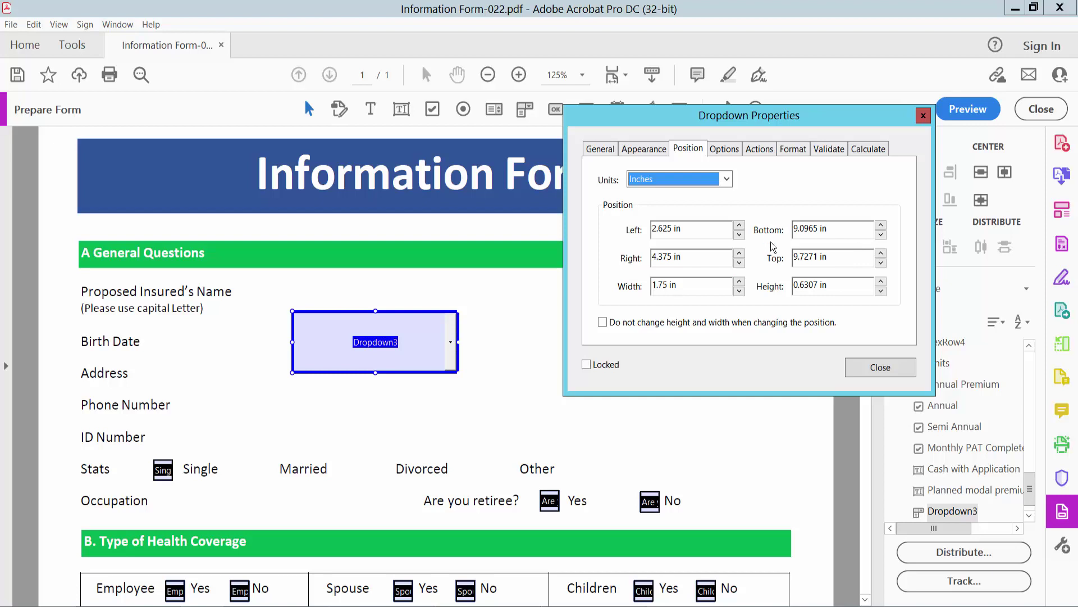
Add India and Japan as items in Dropdown3's options list
left_click(724, 149)
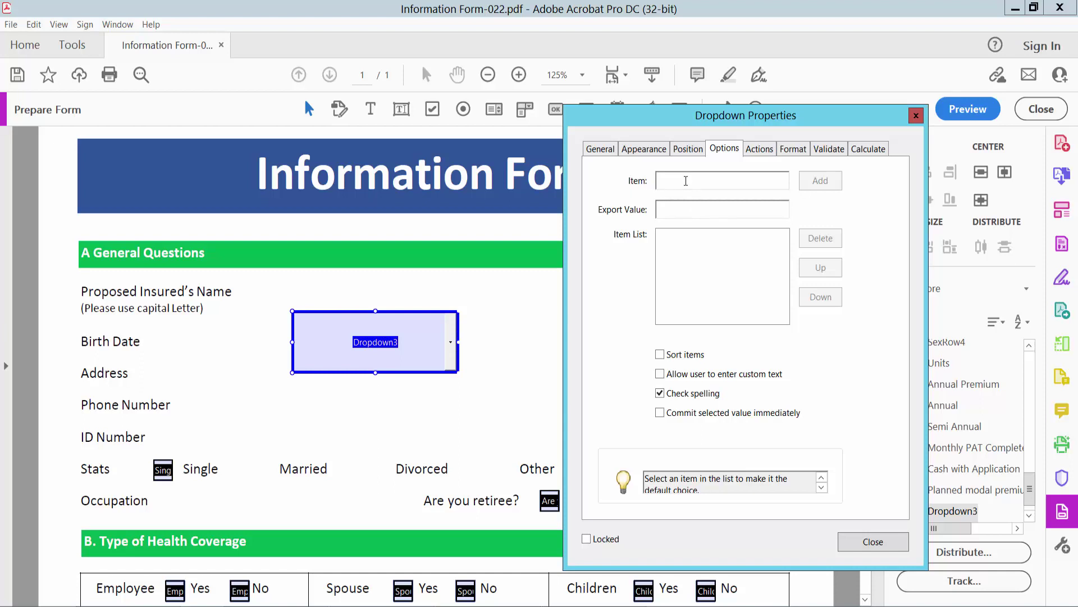
type("A")
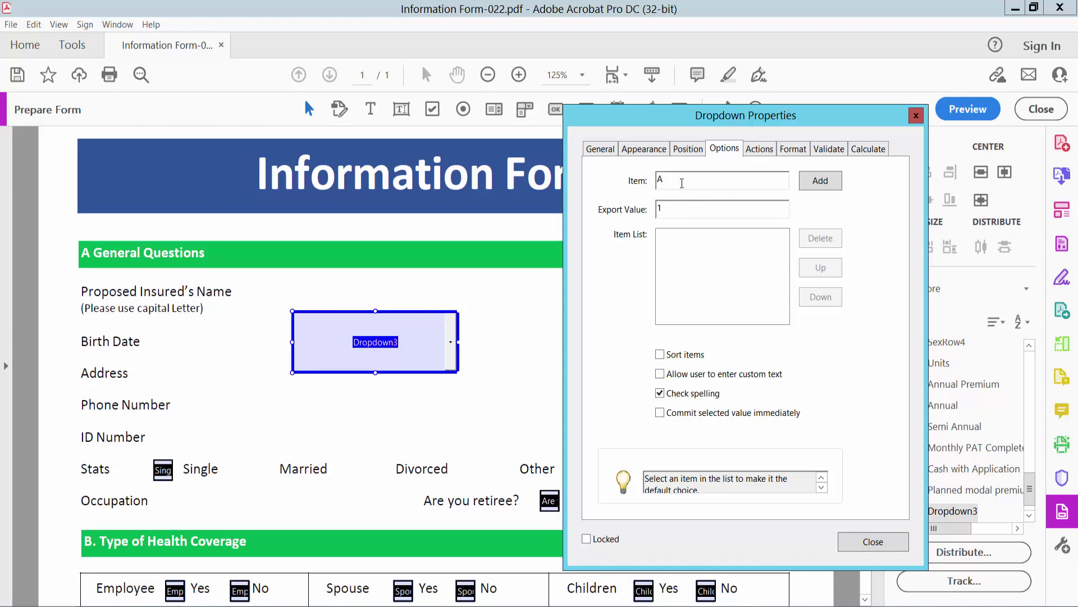
left_click_drag(678, 181, 647, 181)
type("India")
left_click(823, 188)
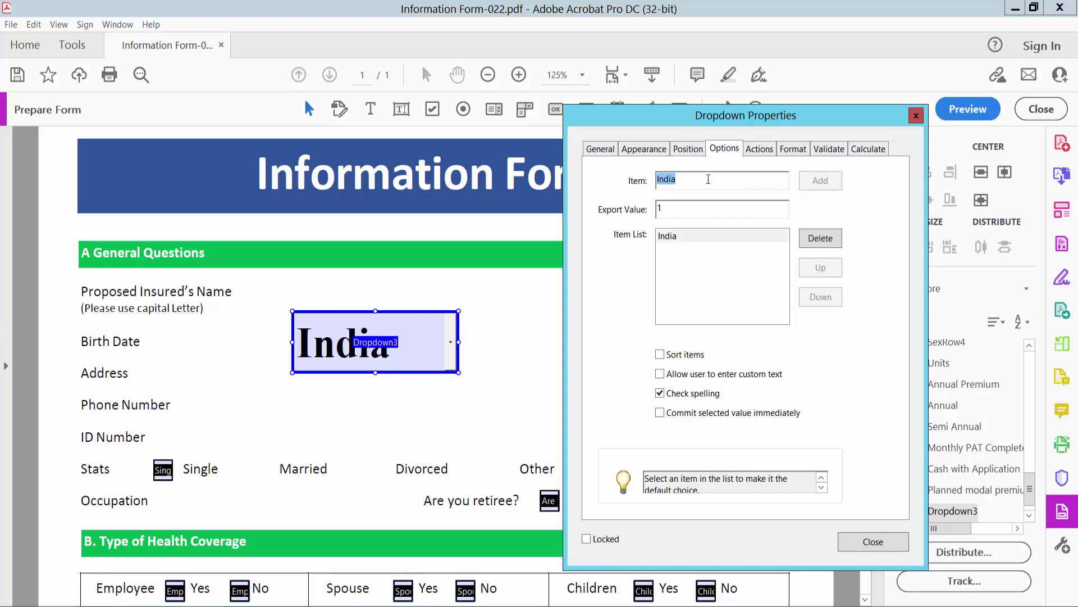
type("Japan")
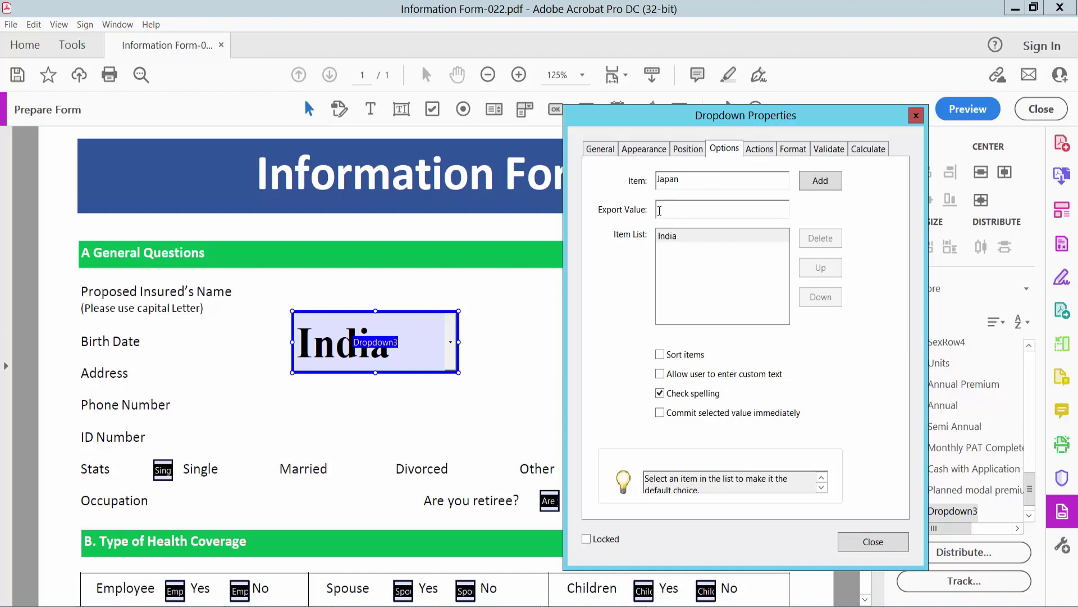
left_click(659, 210)
left_click(819, 181)
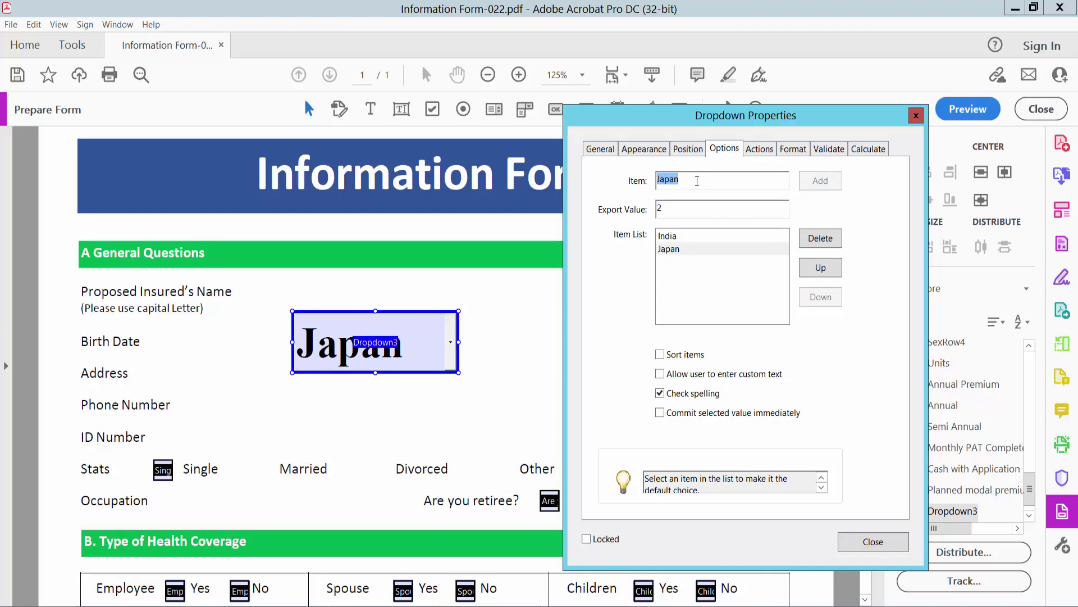
Add France and USA to Dropdown3's item list
type("f")
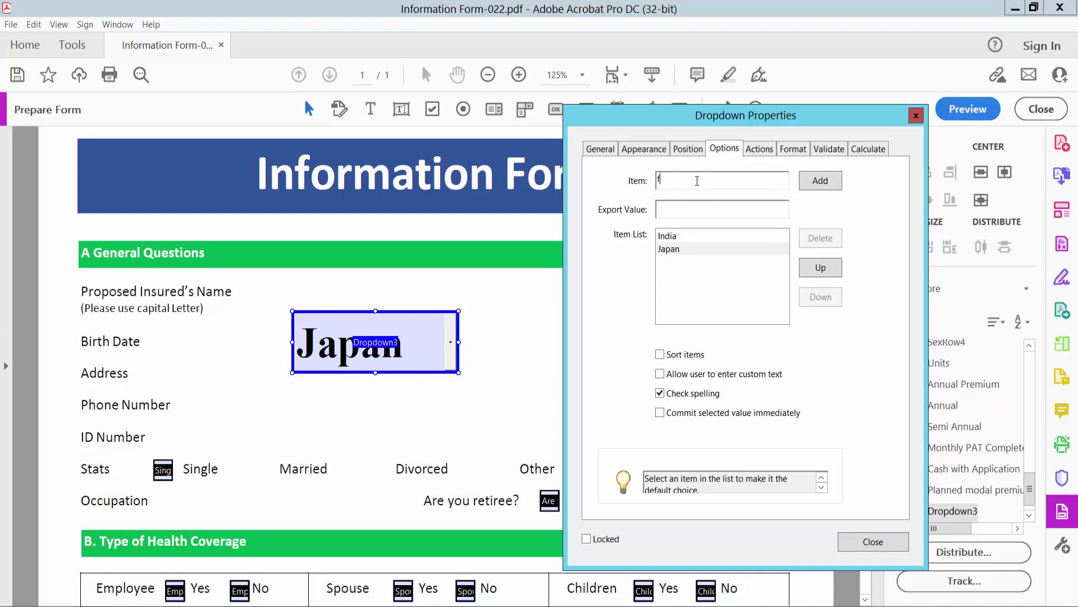
key("BackSpace")
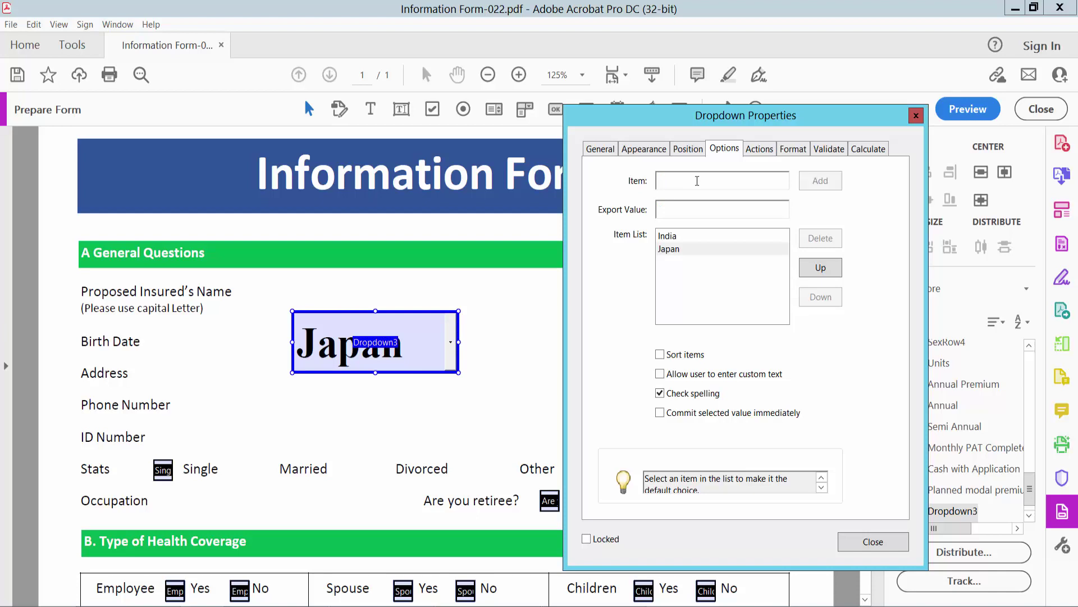
type("R")
key("BackSpace")
type("France")
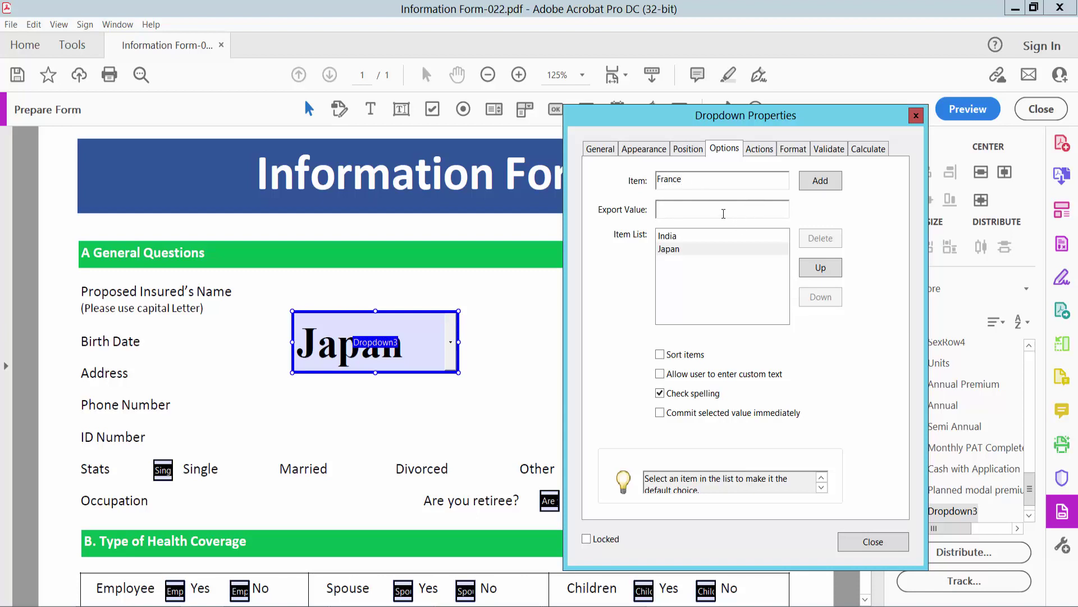
left_click(821, 181)
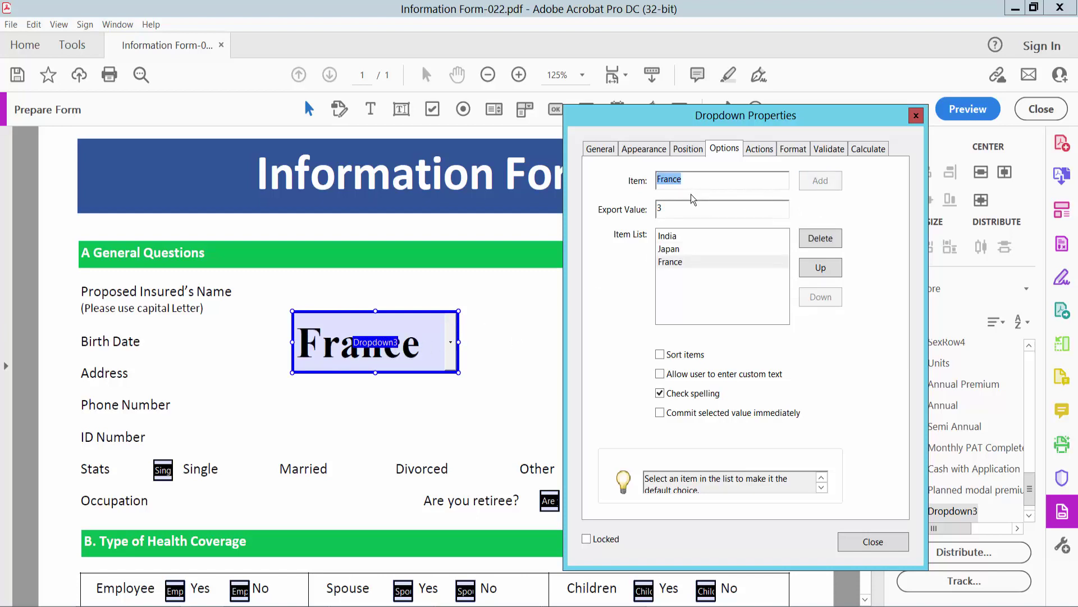
type("USA")
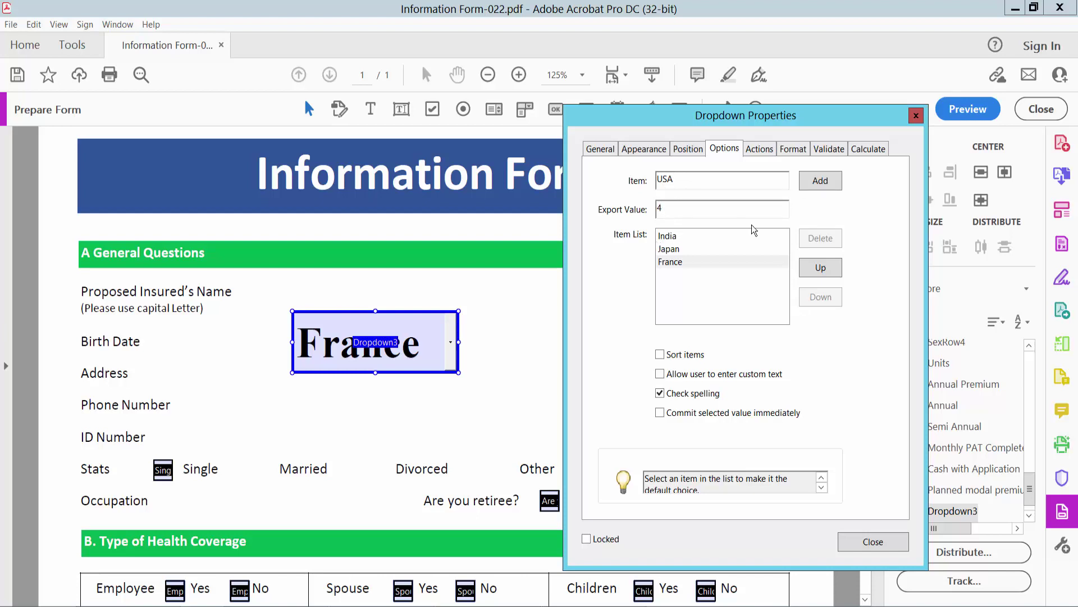
left_click(821, 185)
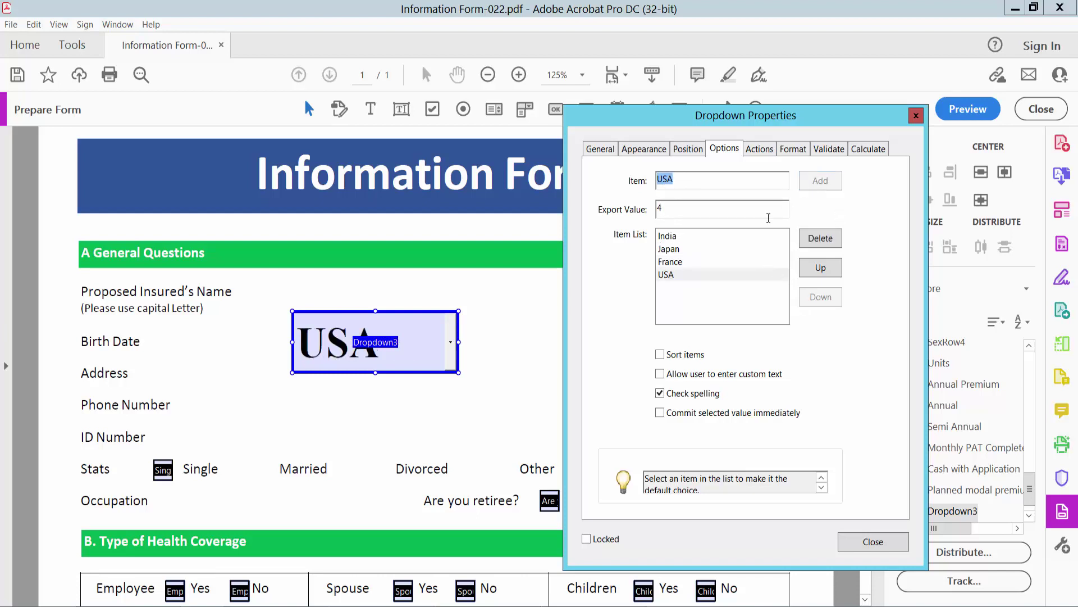
Reorder the items to USA, France, Japan, India
left_click(673, 263)
left_click(669, 277)
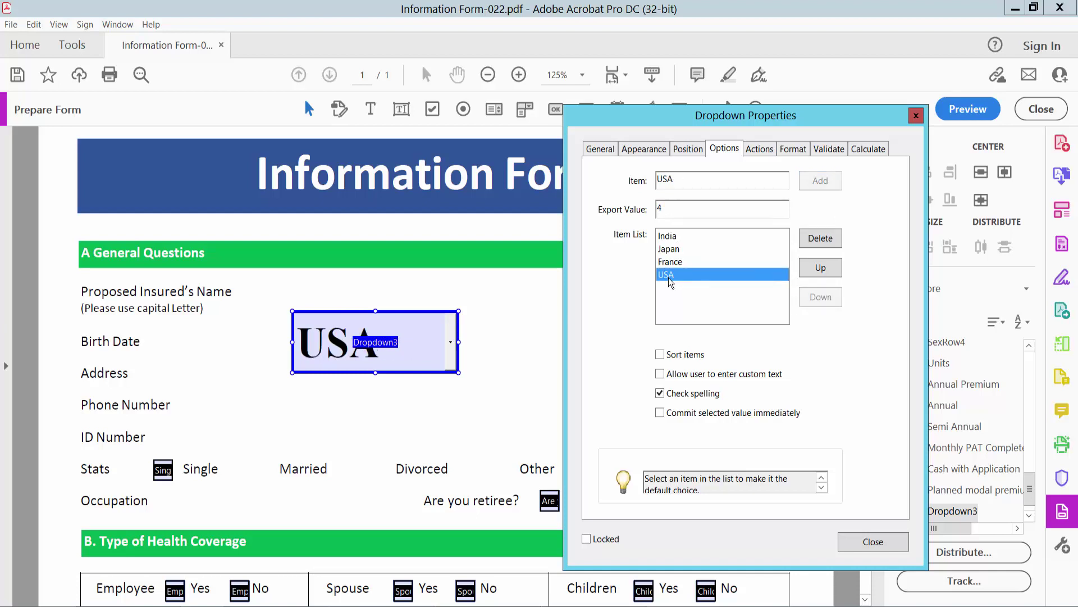
left_click(824, 271)
left_click(824, 272)
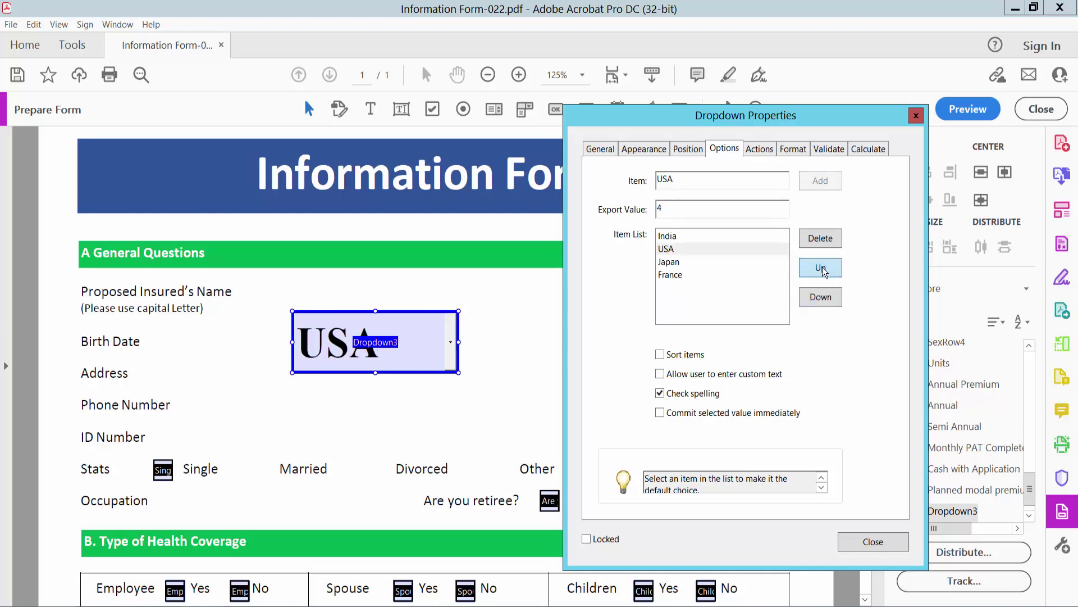
left_click(824, 271)
left_click(678, 275)
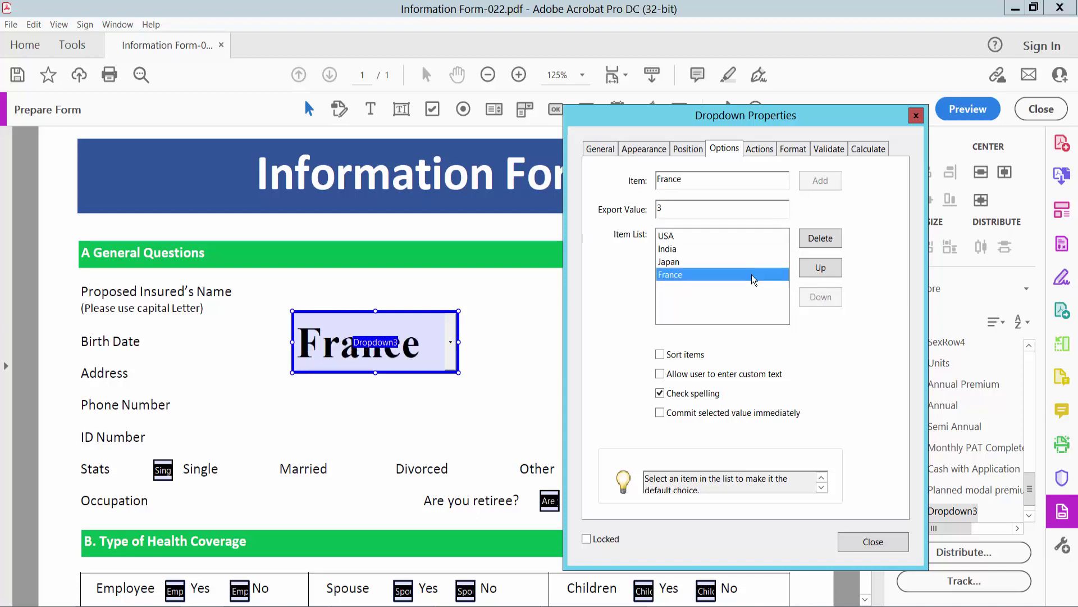
left_click(823, 271)
left_click(824, 271)
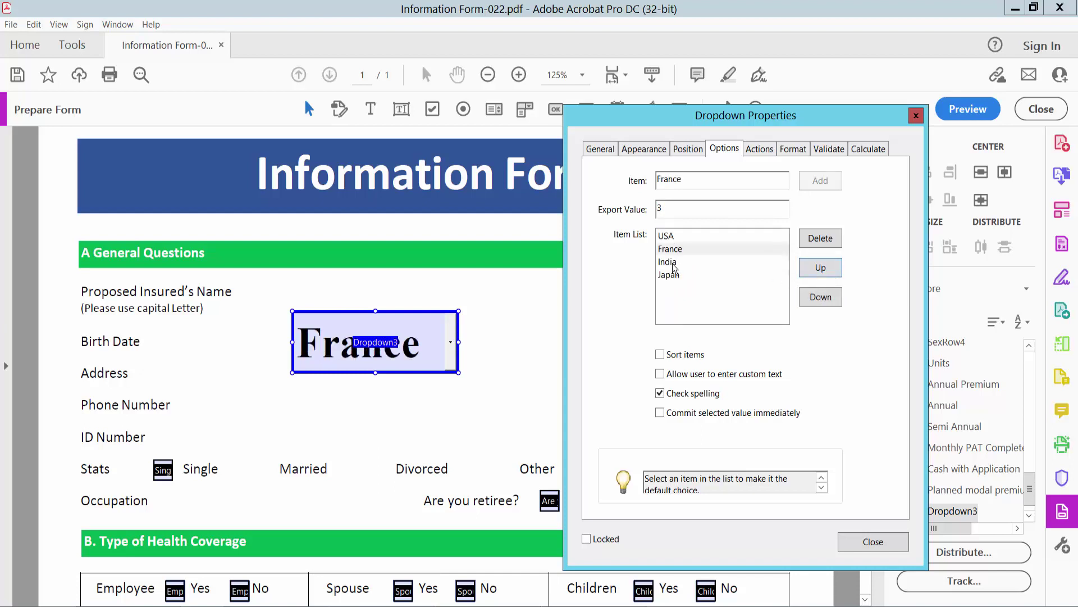
left_click(673, 263)
left_click(821, 297)
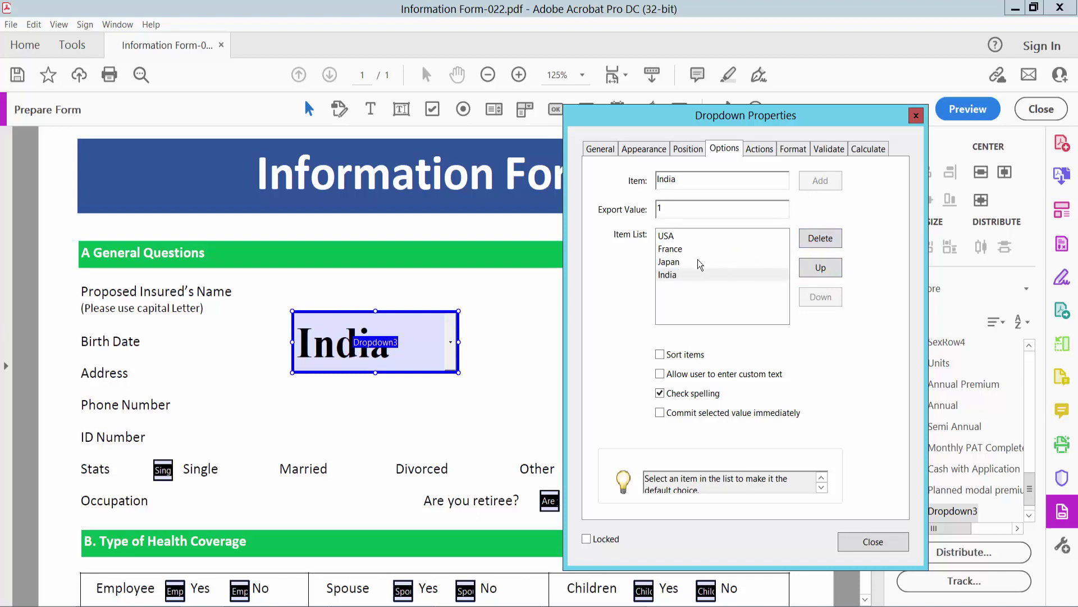
Close the properties and preview the form, picking France then USA from the dropdown
left_click(881, 542)
left_click(958, 110)
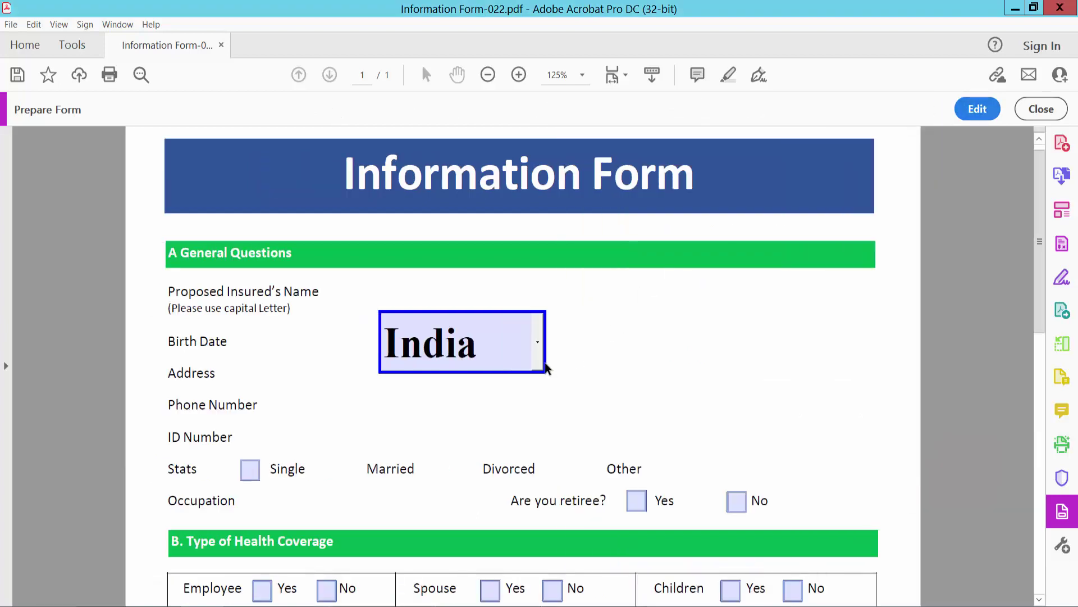
left_click(537, 352)
left_click(433, 403)
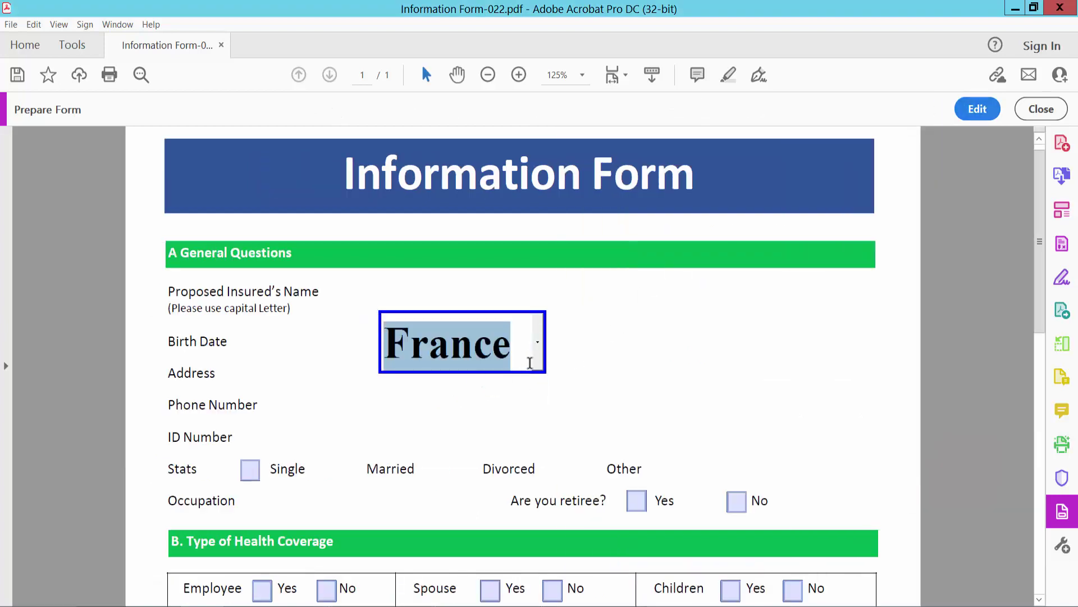
left_click(528, 359)
left_click(432, 387)
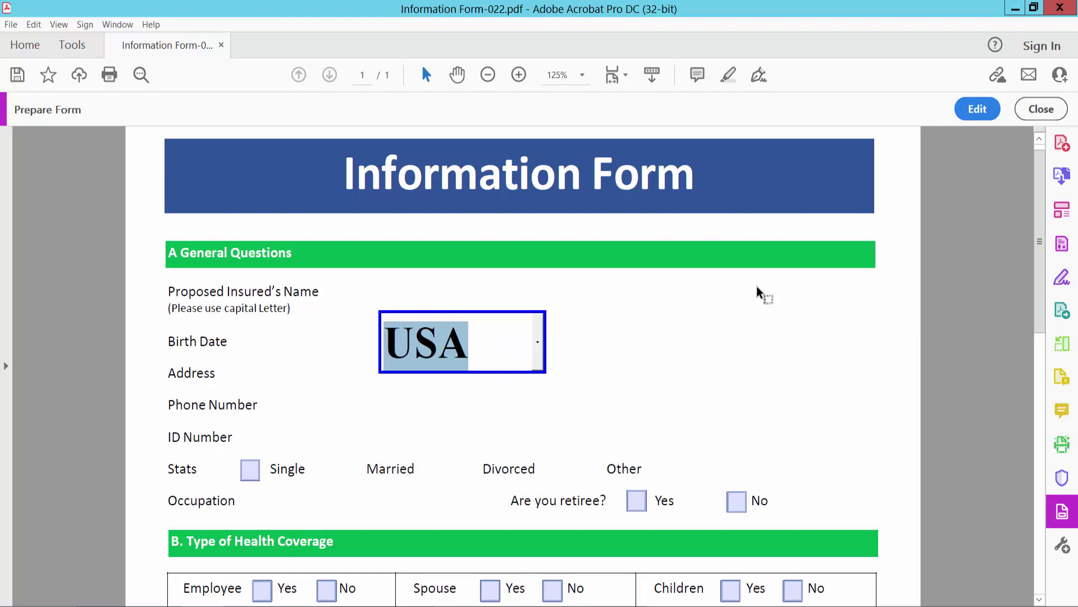
Back in edit mode, draw a second dropdown to the right of the first
left_click(978, 111)
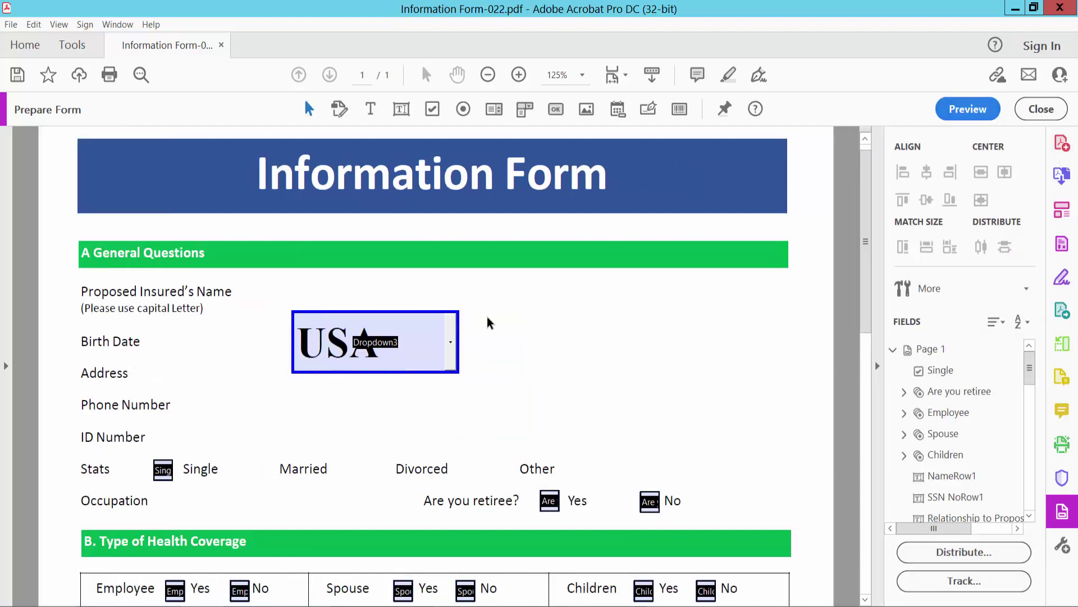
left_click(521, 107)
left_click_drag(490, 309, 661, 369)
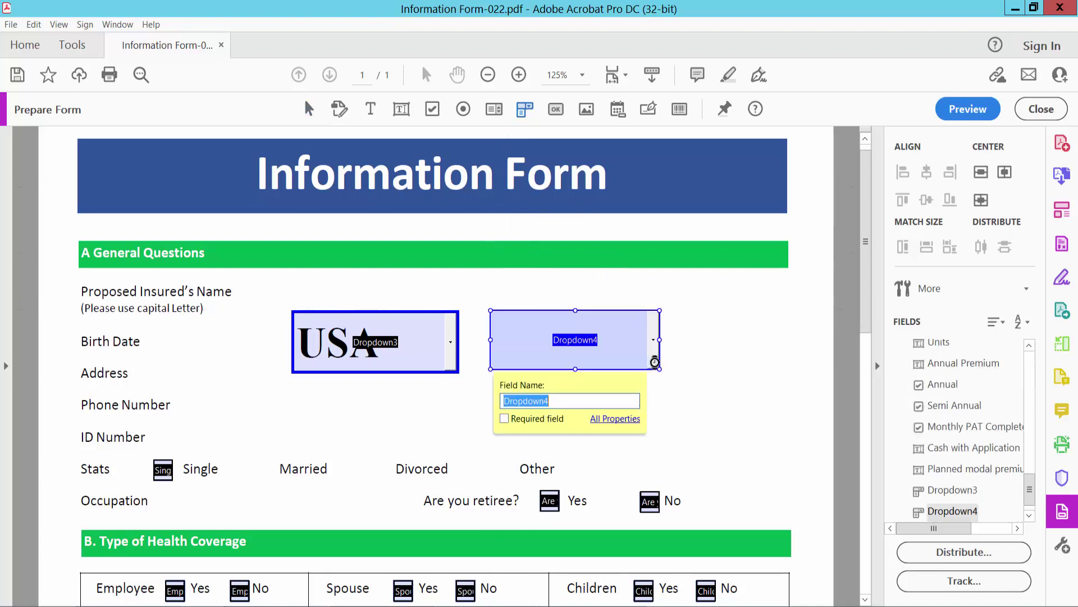
Select both dropdowns and set them to the same width and height
left_click(309, 109)
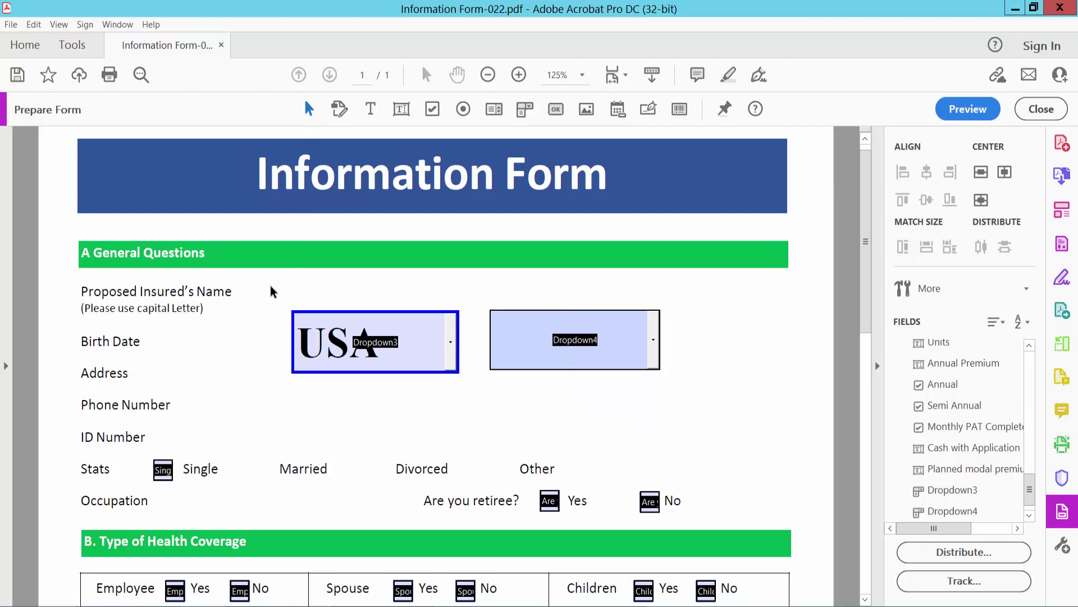
left_click_drag(270, 287, 694, 404)
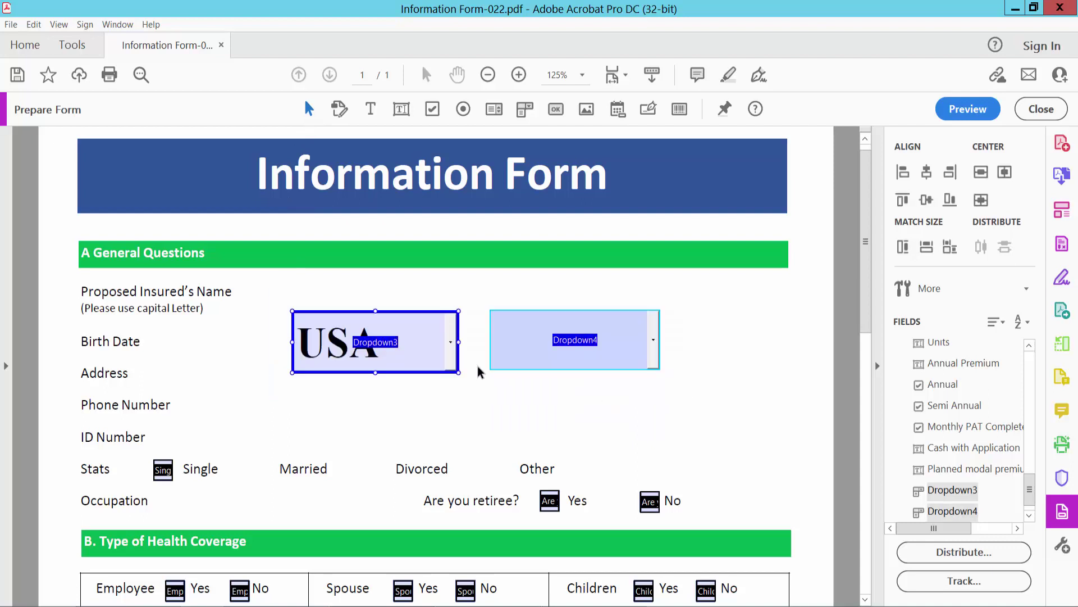
right_click(419, 346)
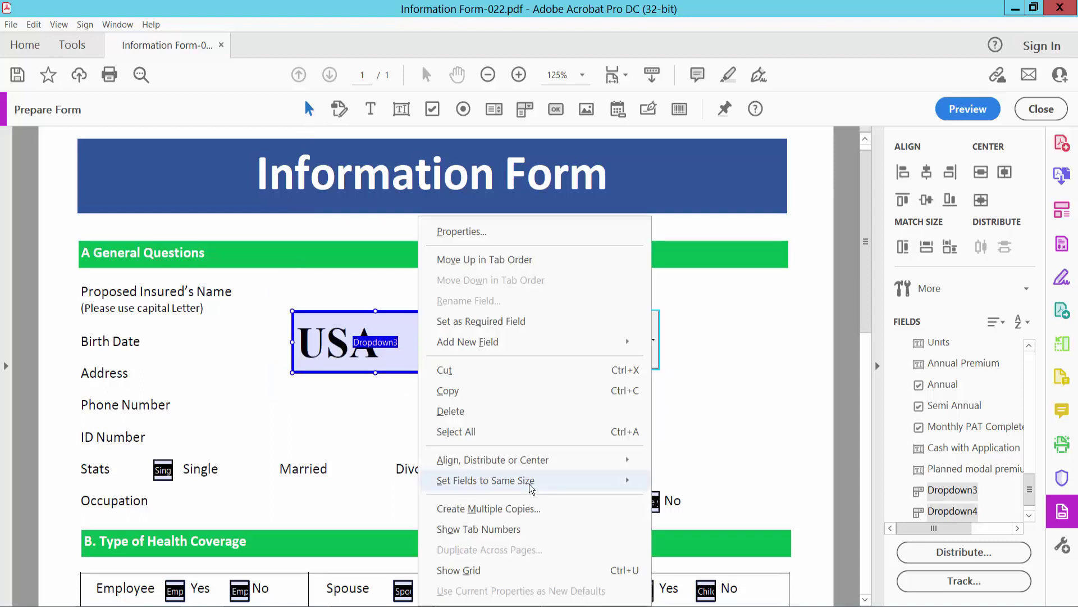
mouse_move(596, 481)
left_click(678, 532)
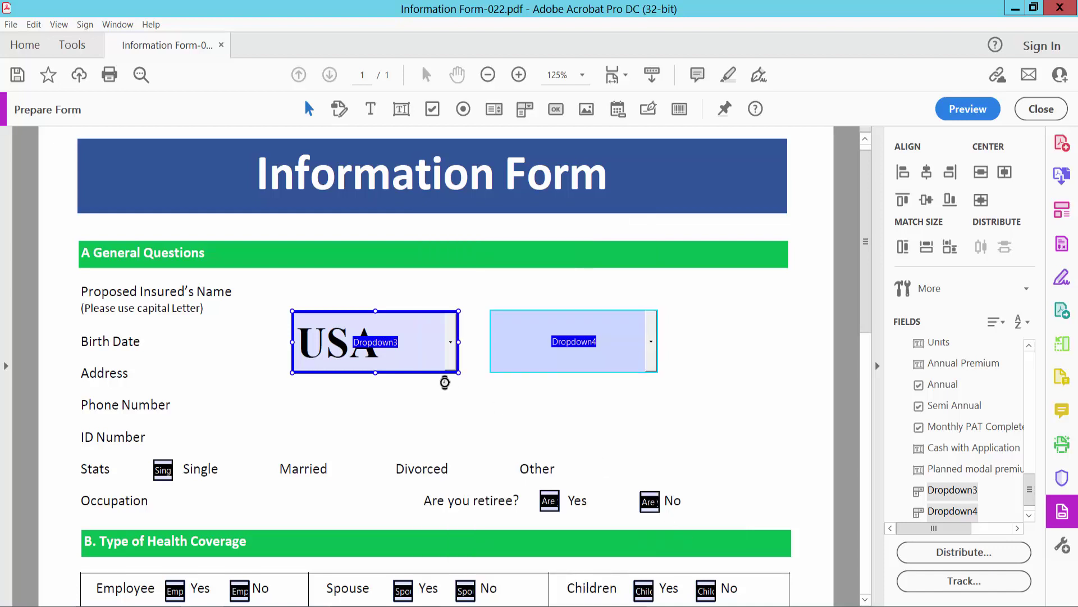
Open the properties of the second dropdown, Dropdown4
left_click(702, 363)
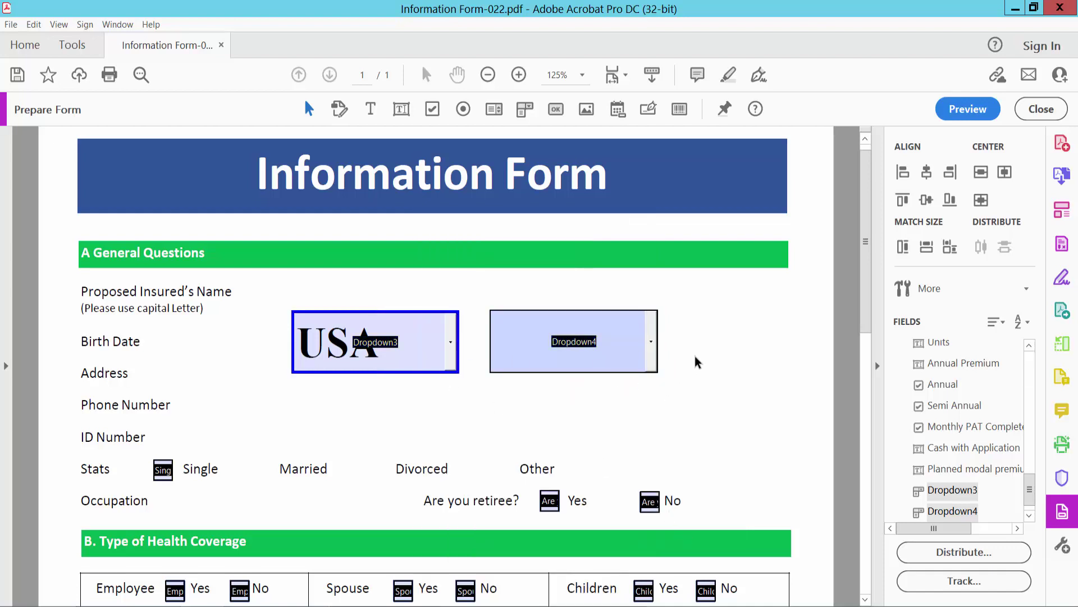
left_click(592, 339)
right_click(593, 337)
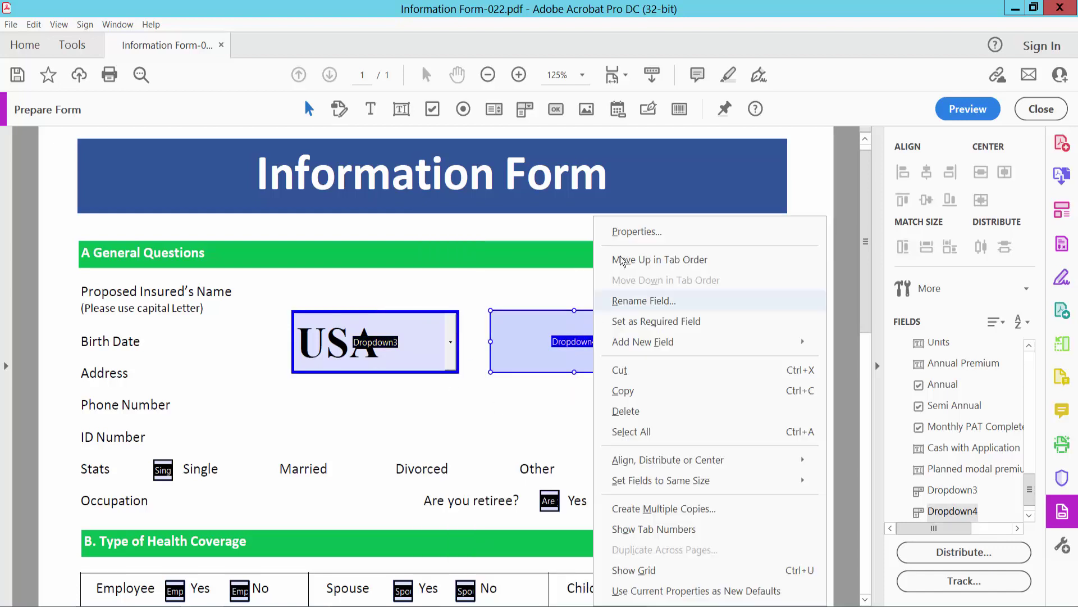
left_click(625, 229)
Give Dropdown4 a red border and Auto font size
left_click(695, 149)
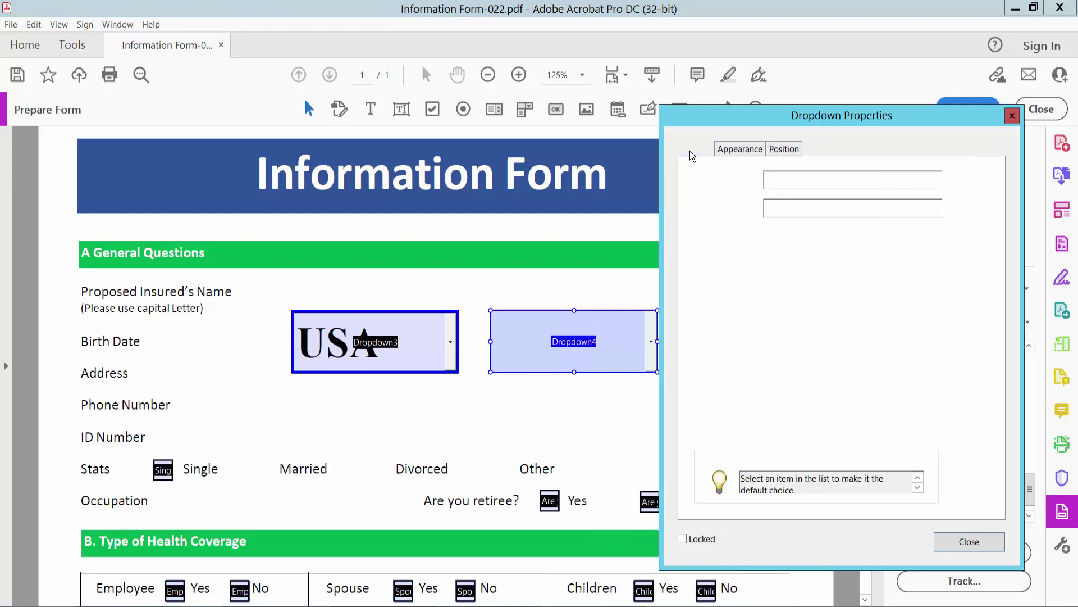
left_click(742, 149)
left_click(777, 204)
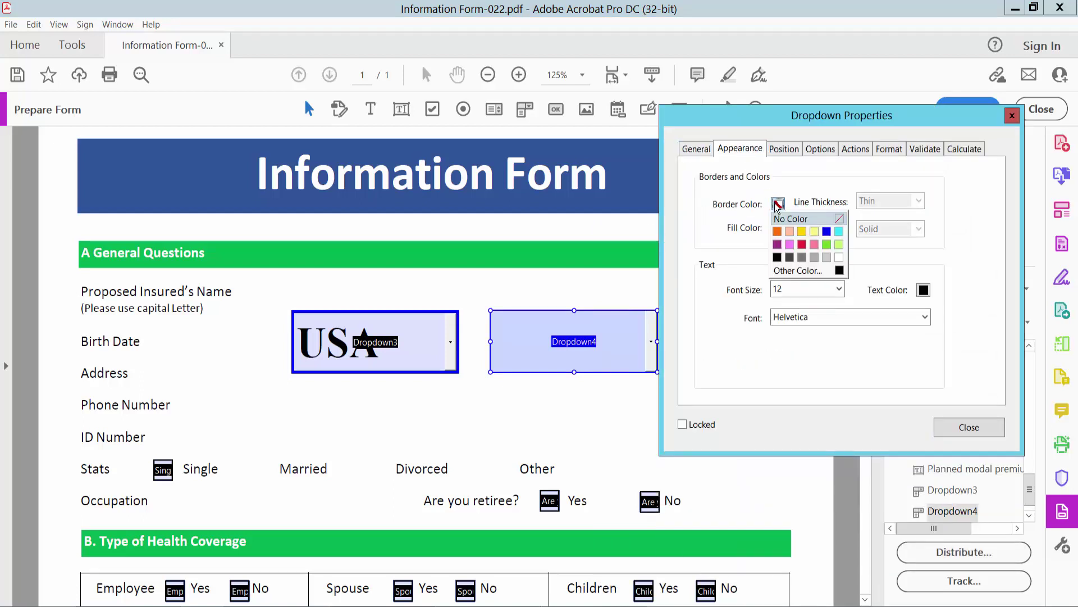
left_click(803, 244)
left_click(838, 289)
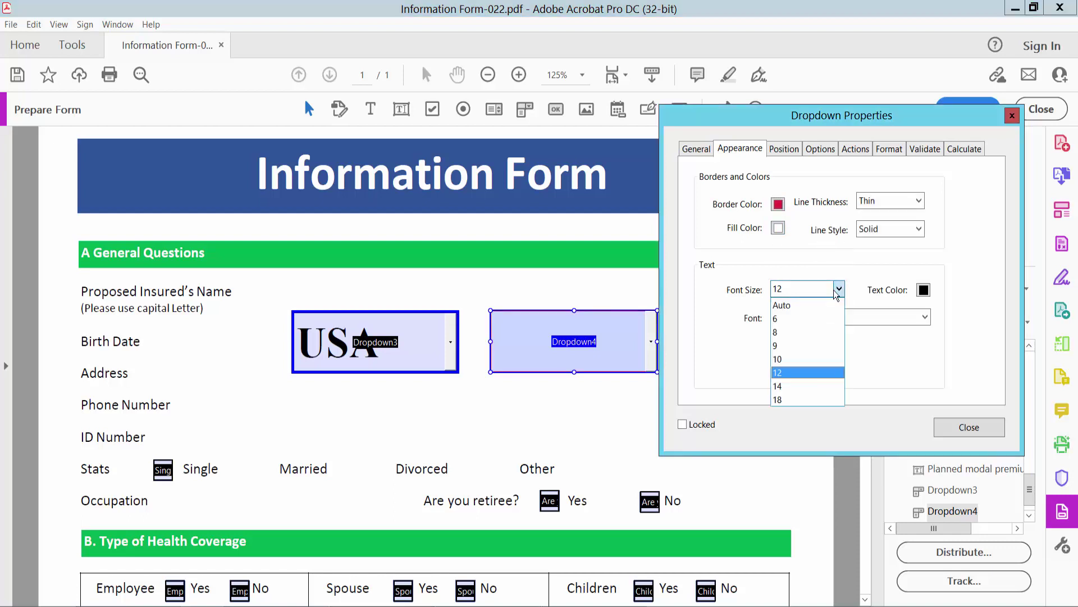
left_click(812, 306)
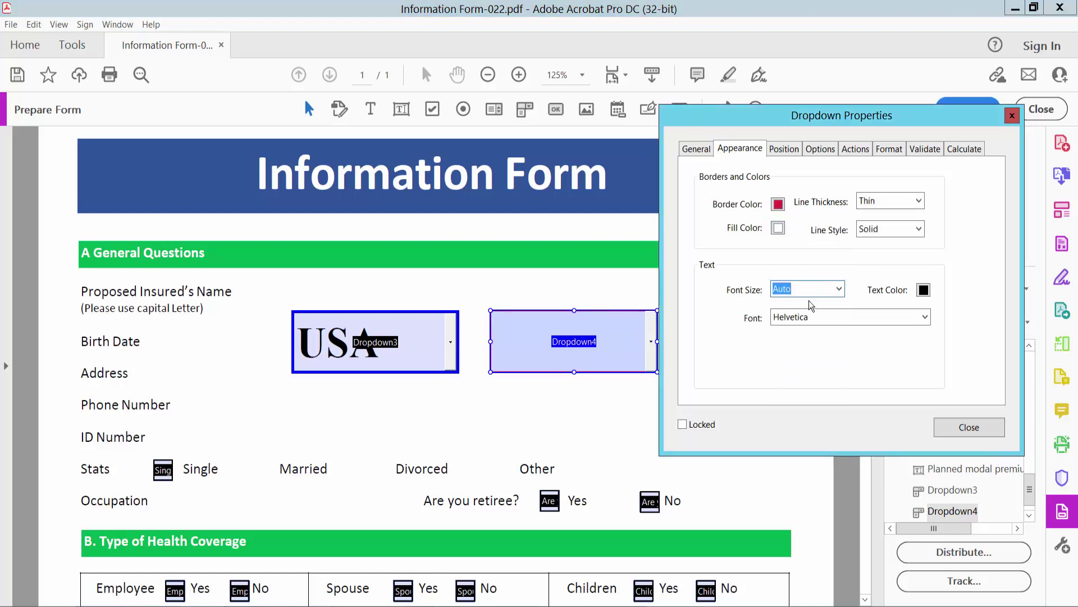
Add items A, B and C to Dropdown4's options list
left_click(825, 148)
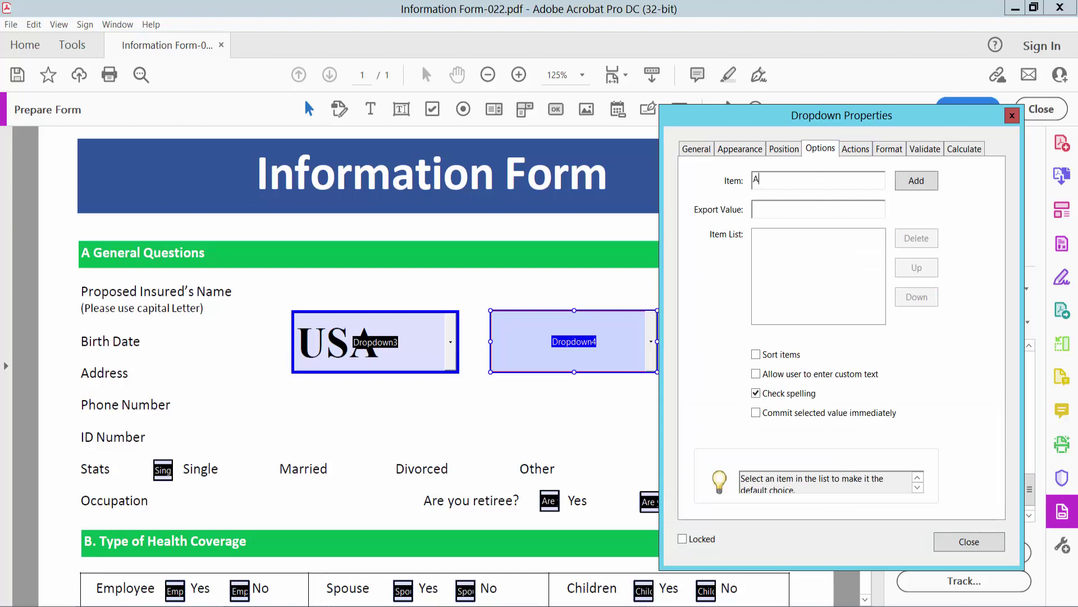
left_click(916, 181)
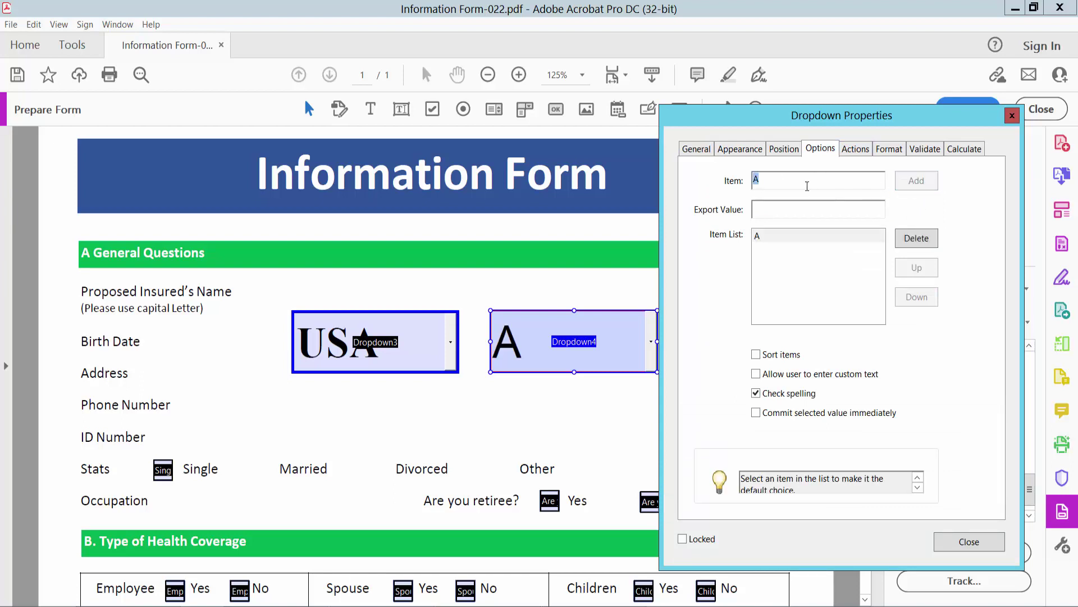
type("B")
left_click(922, 187)
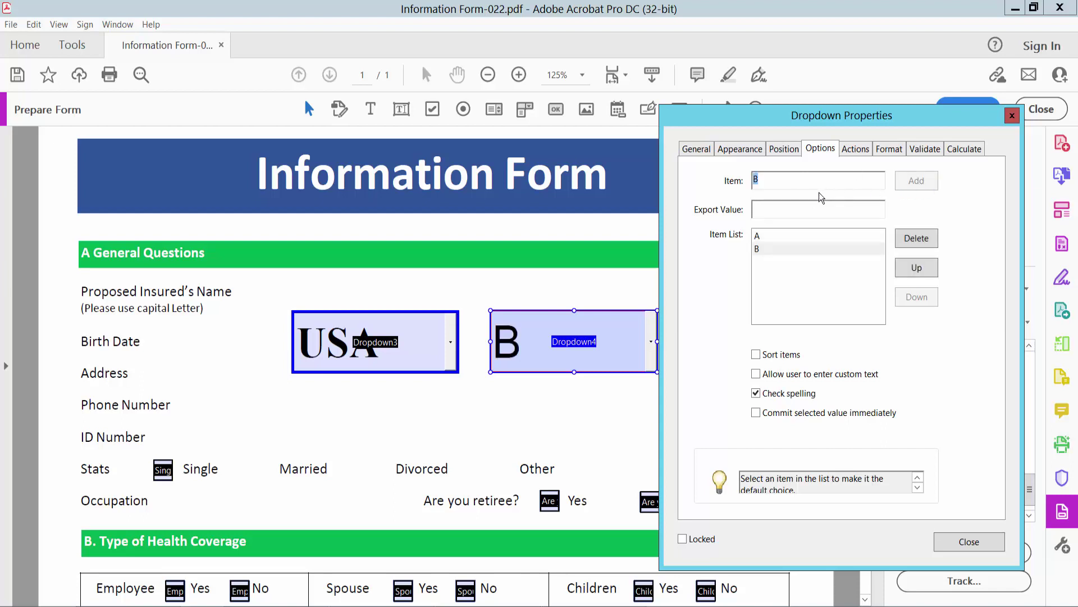
type("C")
left_click(923, 183)
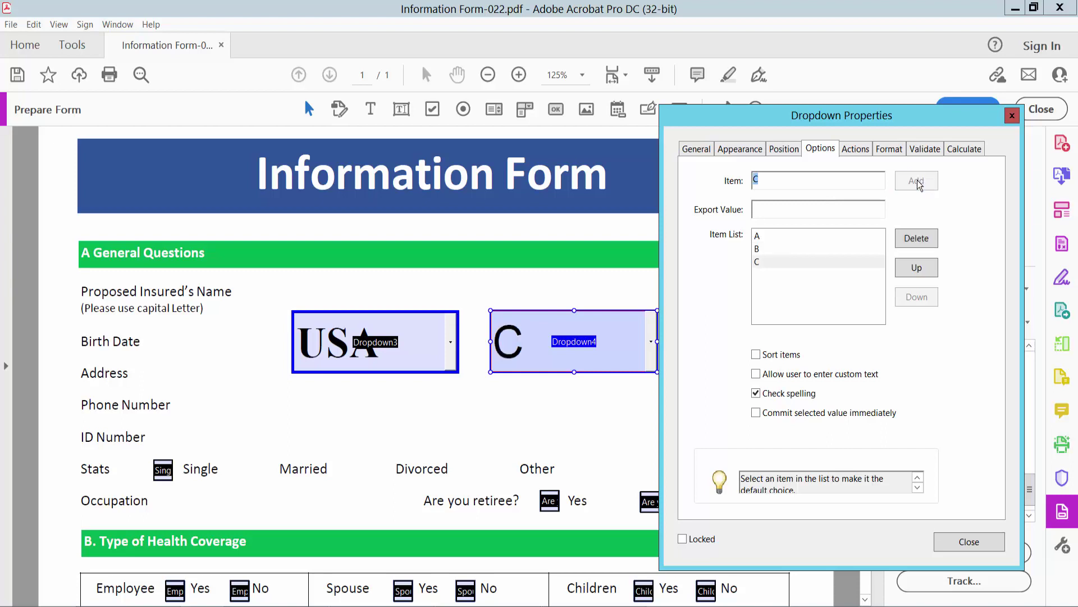
left_click(974, 544)
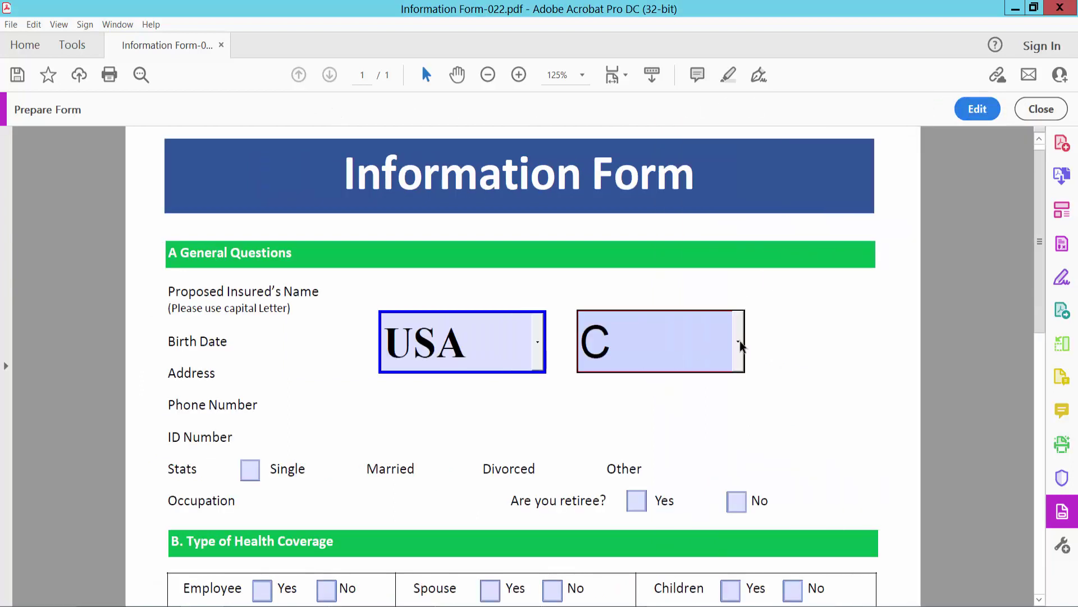
left_click(739, 343)
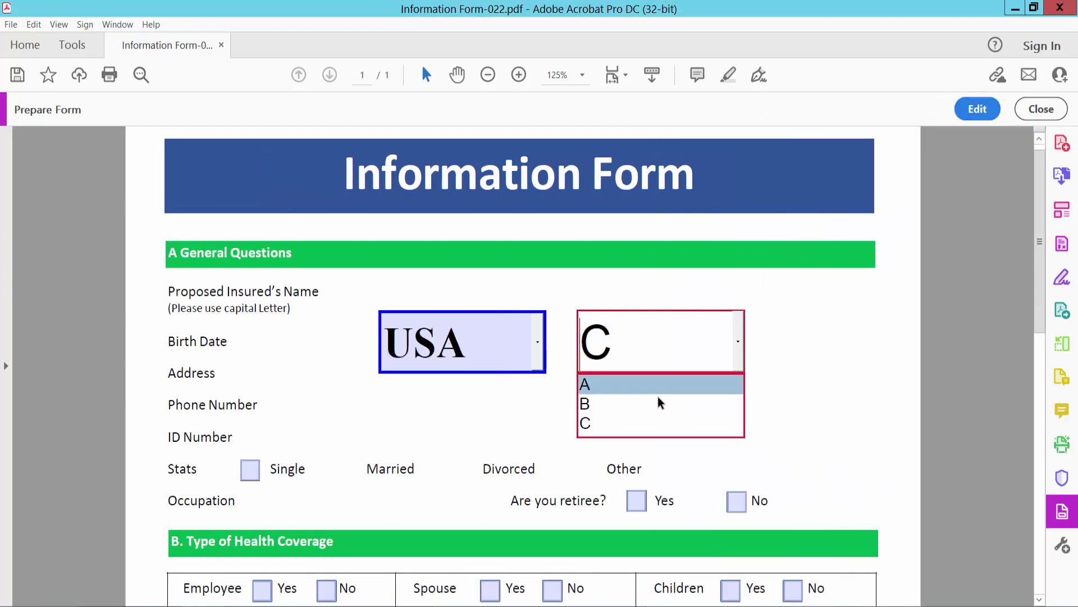
left_click(620, 403)
left_click(739, 343)
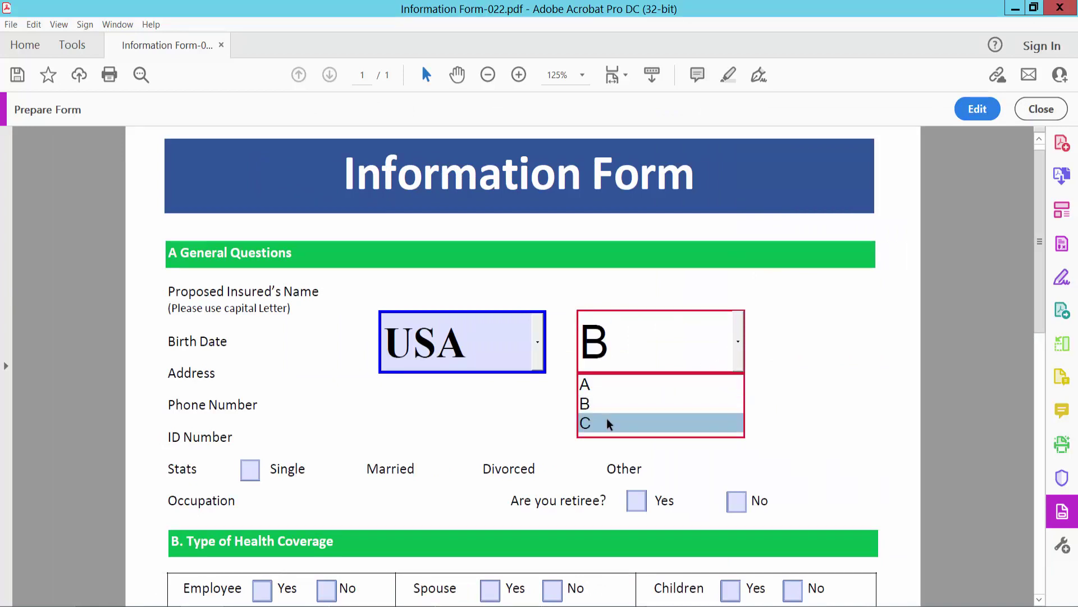
left_click(623, 423)
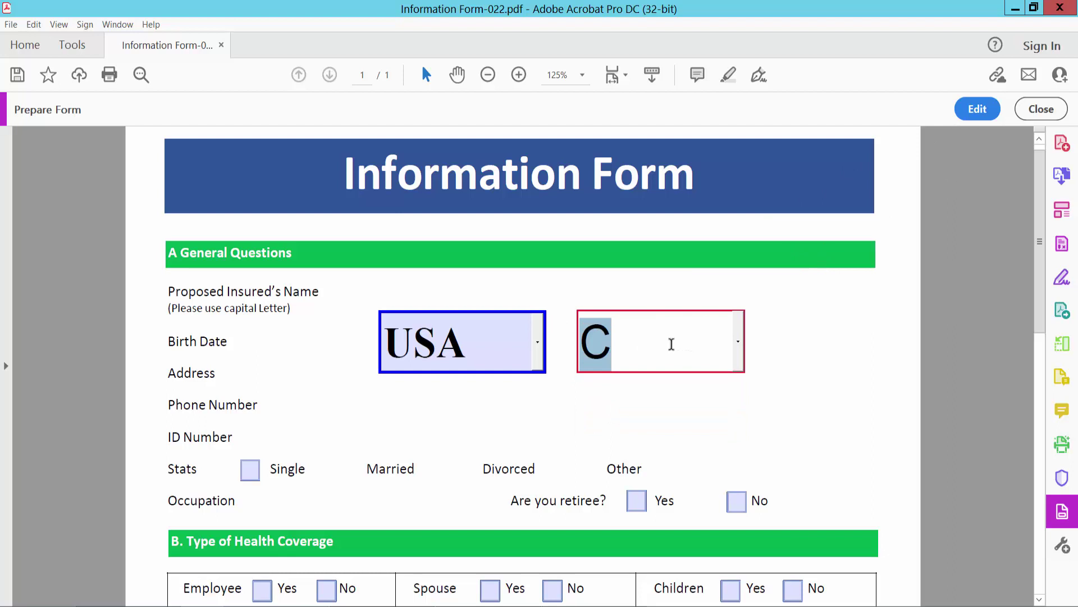
left_click(977, 109)
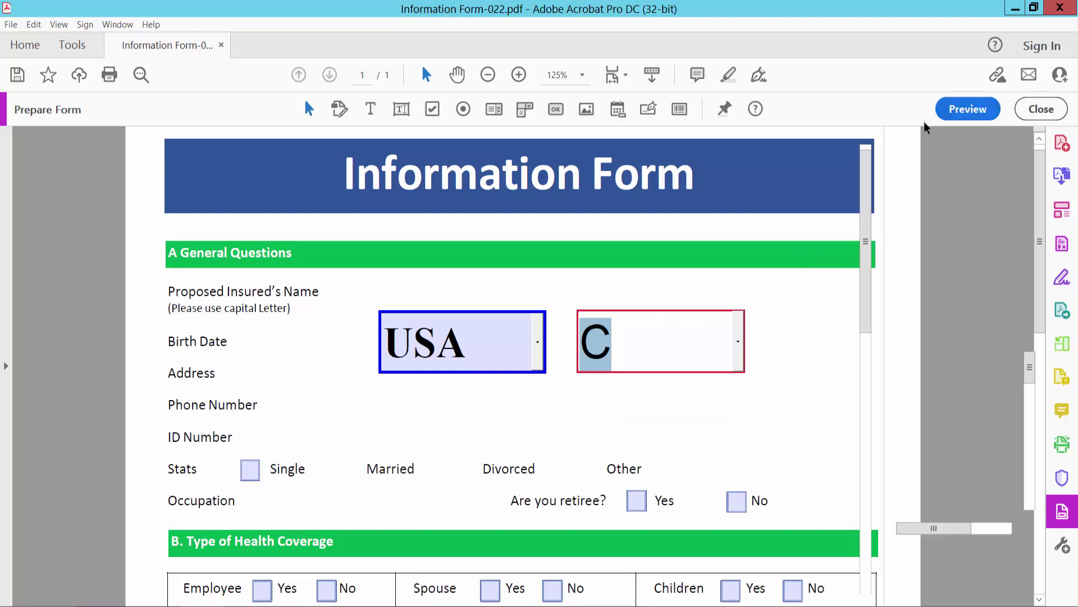
Copy Dropdown3 and Dropdown4, paste, and drag the copies below them beside Phone Number
left_click(273, 298)
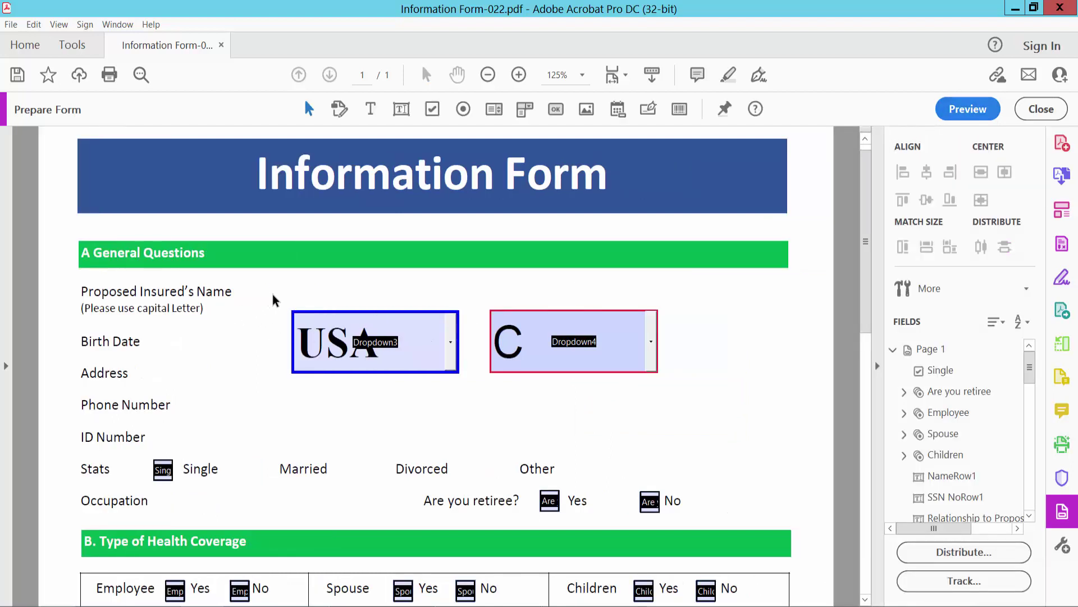
left_click_drag(275, 299, 749, 396)
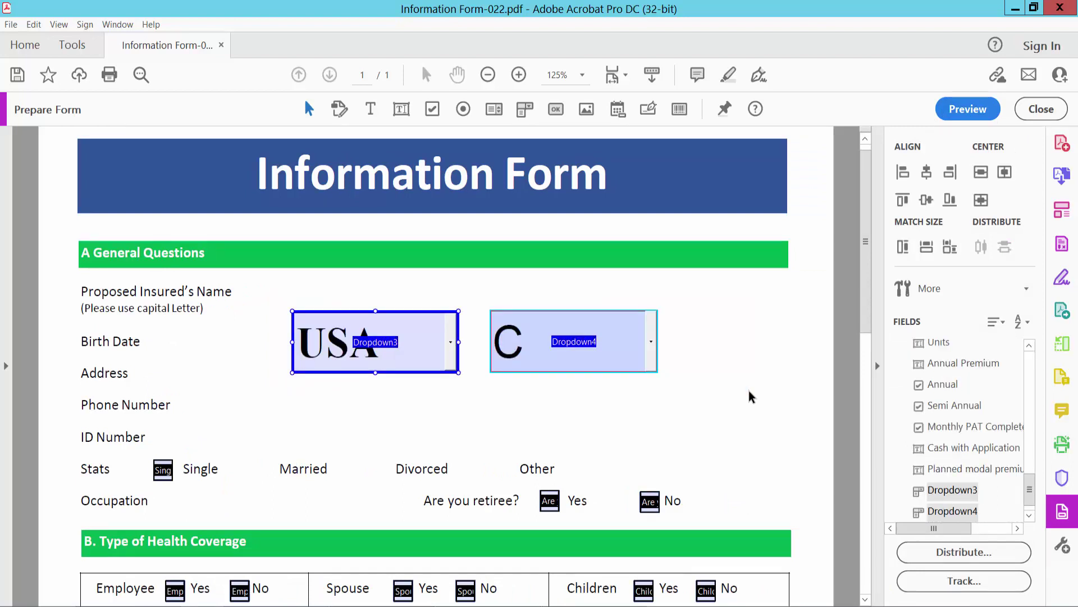
right_click(425, 354)
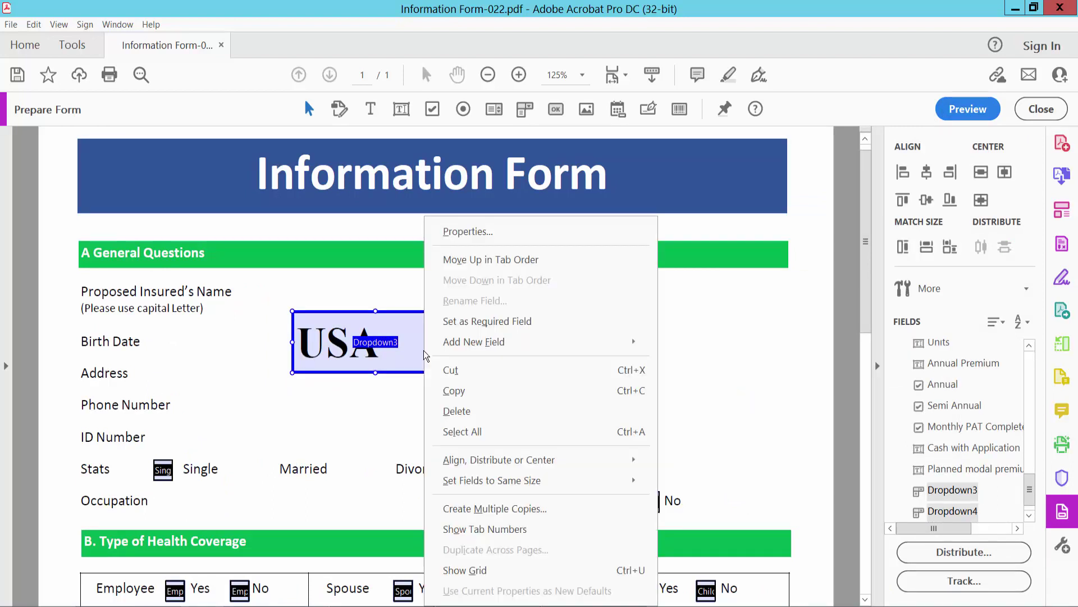
left_click(458, 388)
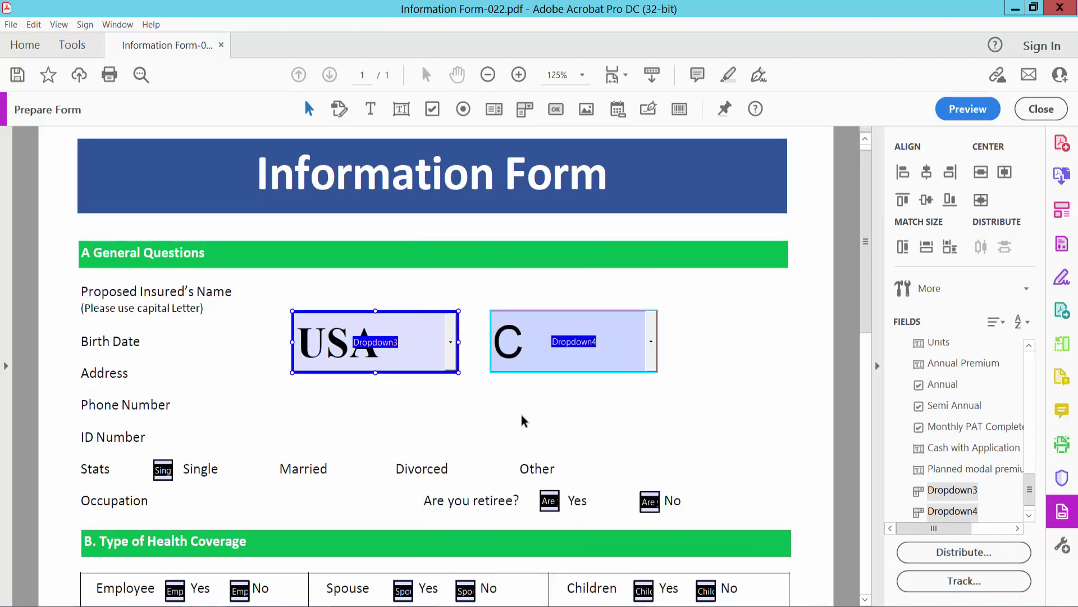
key("ctrl+v")
left_click_drag(491, 389, 524, 444)
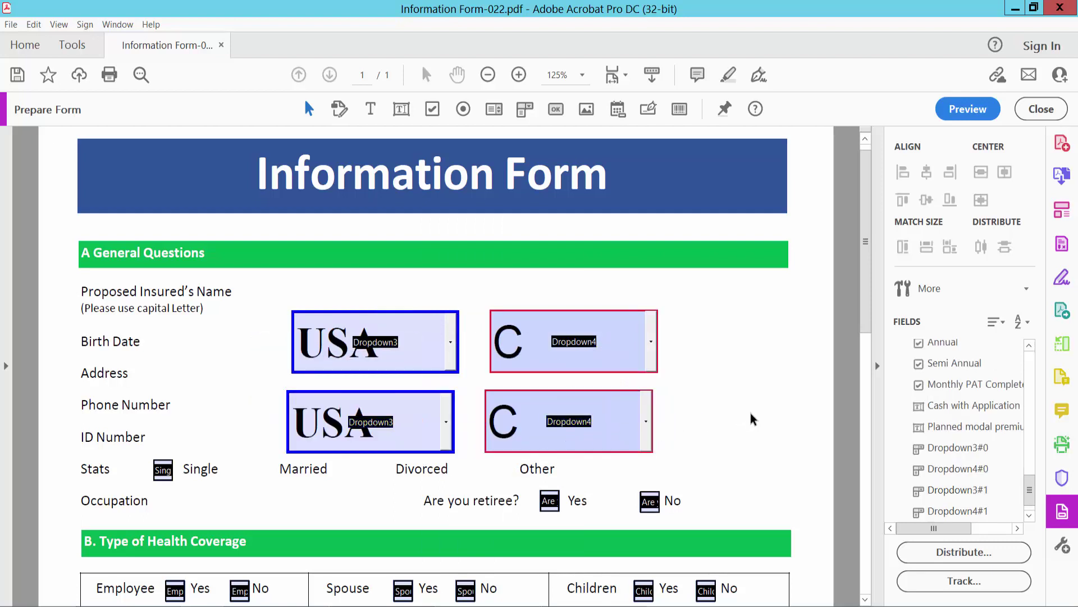
Close the Prepare Form toolbar to exit form editing
left_click(1041, 109)
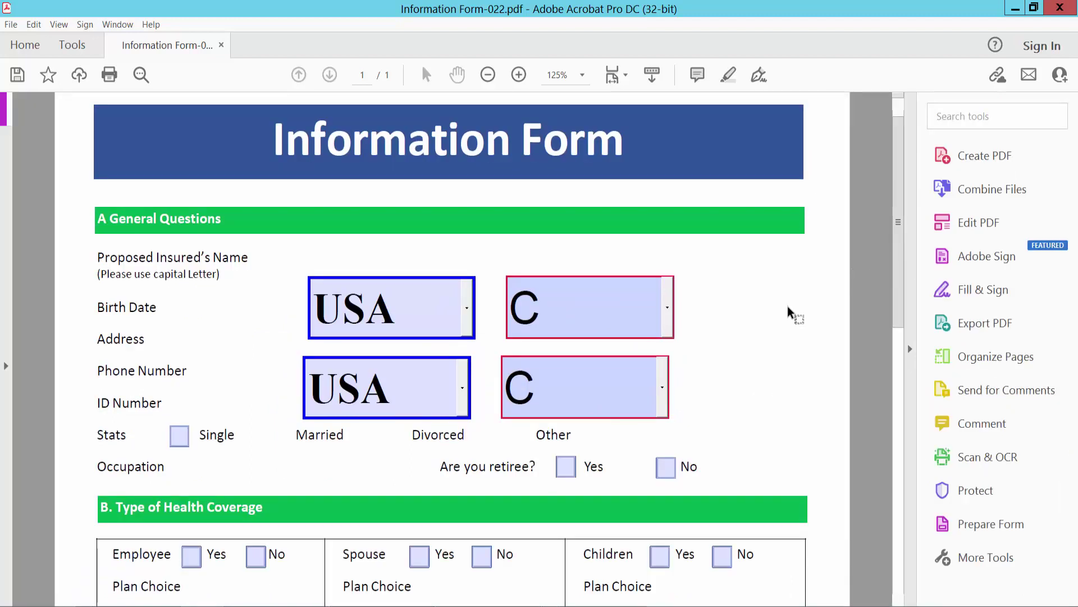